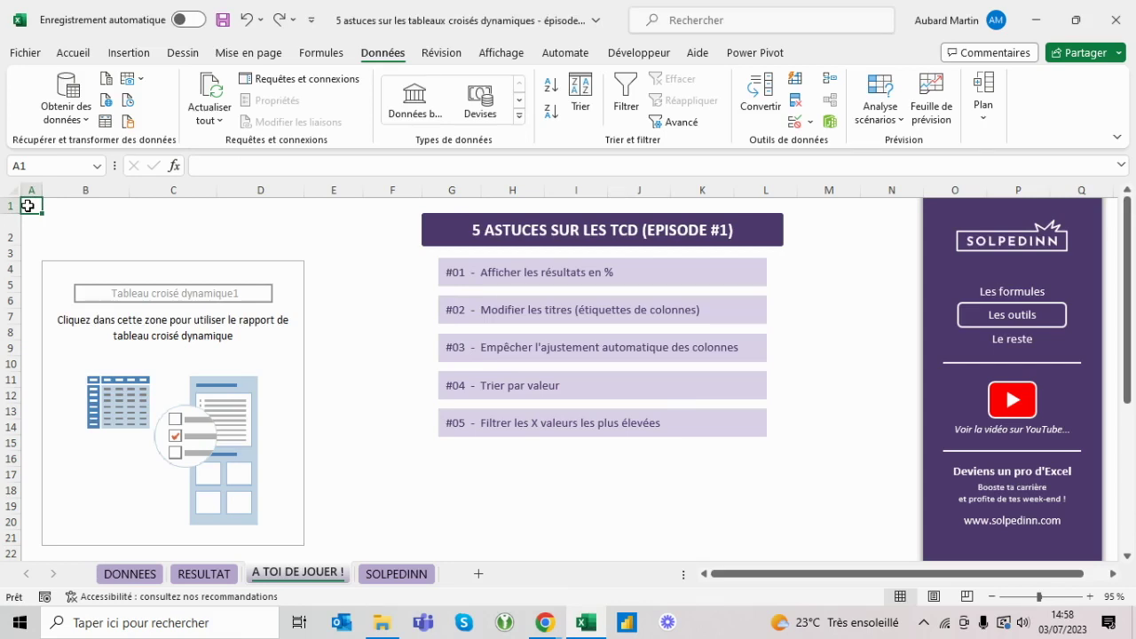
- Select the empty pivot table, then view the Client, Date, Montant HT source table on DONNEES
{"action": "left_click", "coordinate": [114, 318]}
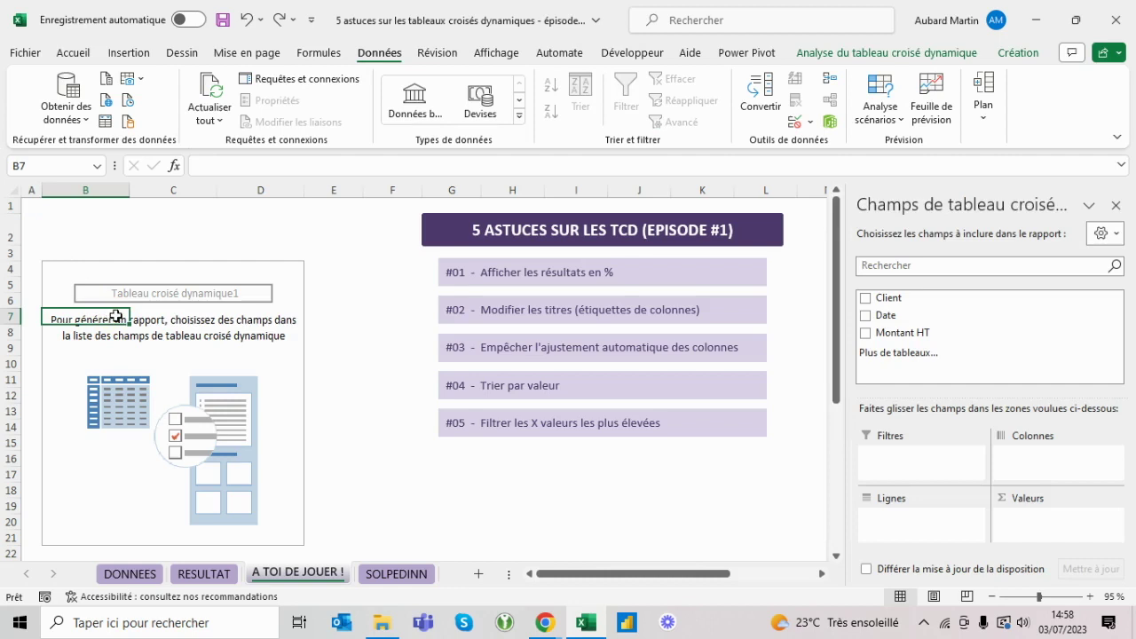
{"action": "left_click", "coordinate": [124, 573]}
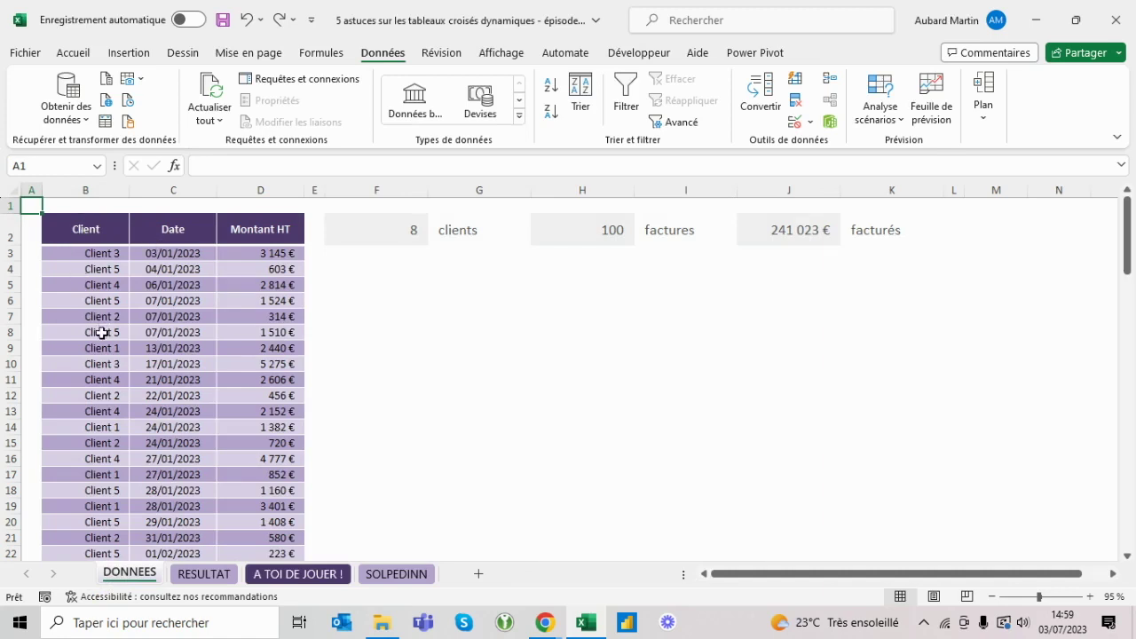
- Add Client as rows and summed Montant HT as values in the A TOI DE JOUER ! pivot
{"action": "left_click", "coordinate": [408, 232]}
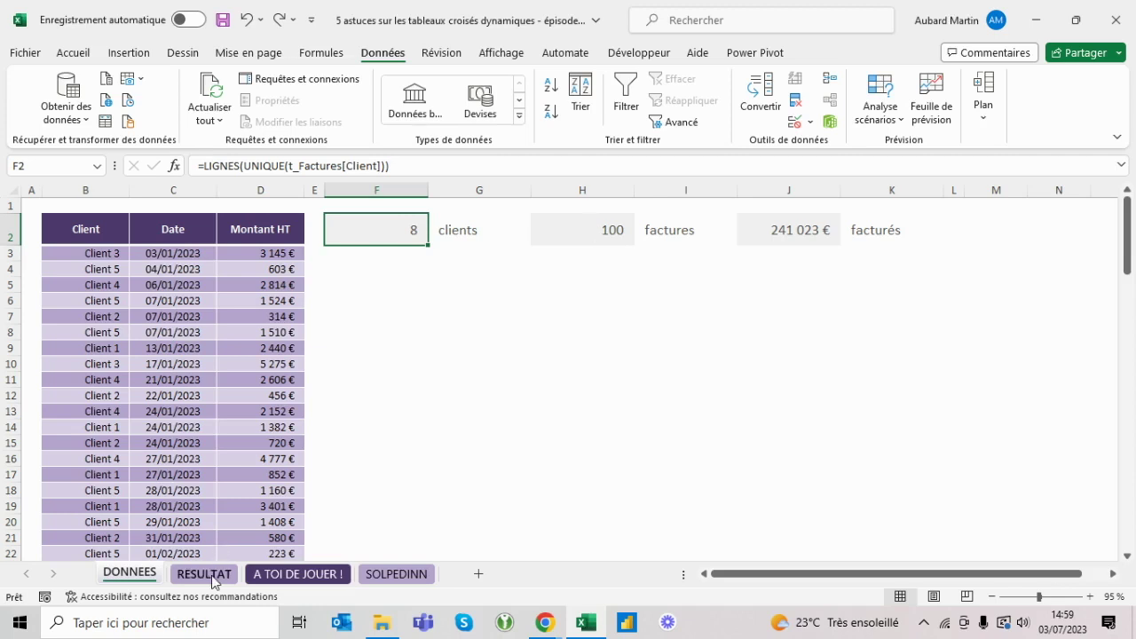
{"action": "left_click", "coordinate": [253, 575]}
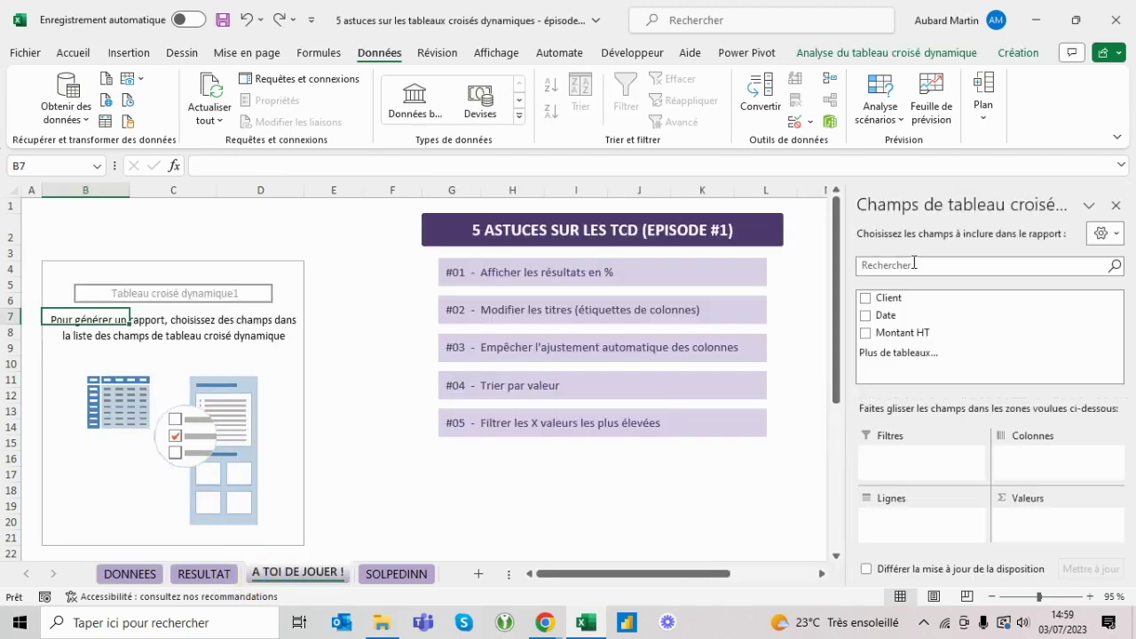
{"action": "left_click", "coordinate": [865, 299]}
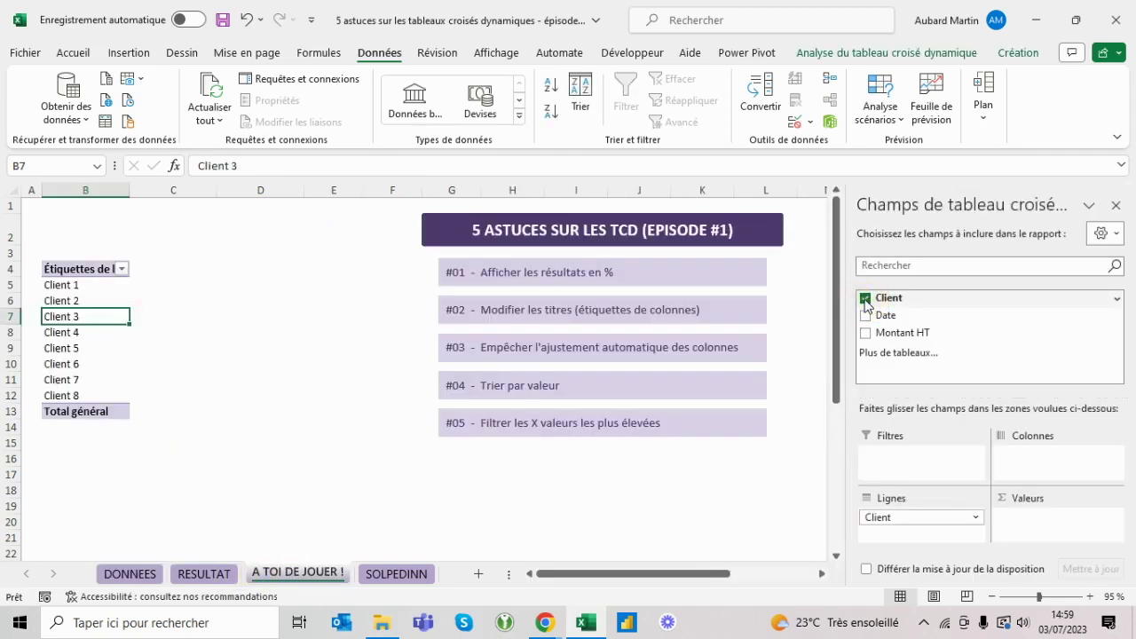
{"action": "left_click", "coordinate": [865, 334]}
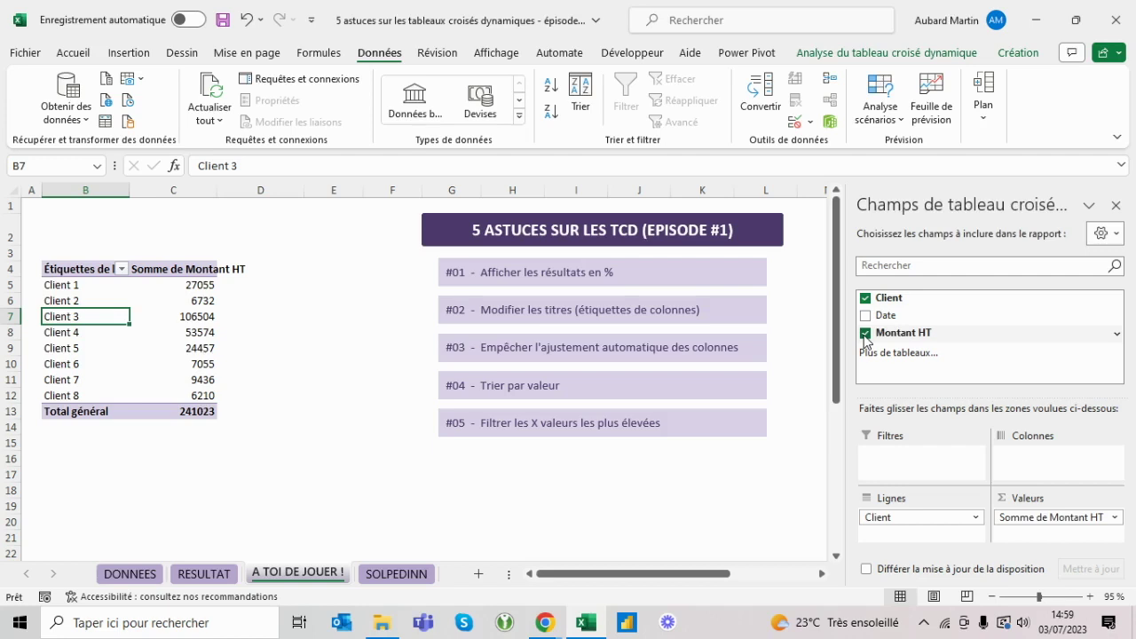
{"action": "mouse_move", "coordinate": [184, 313]}
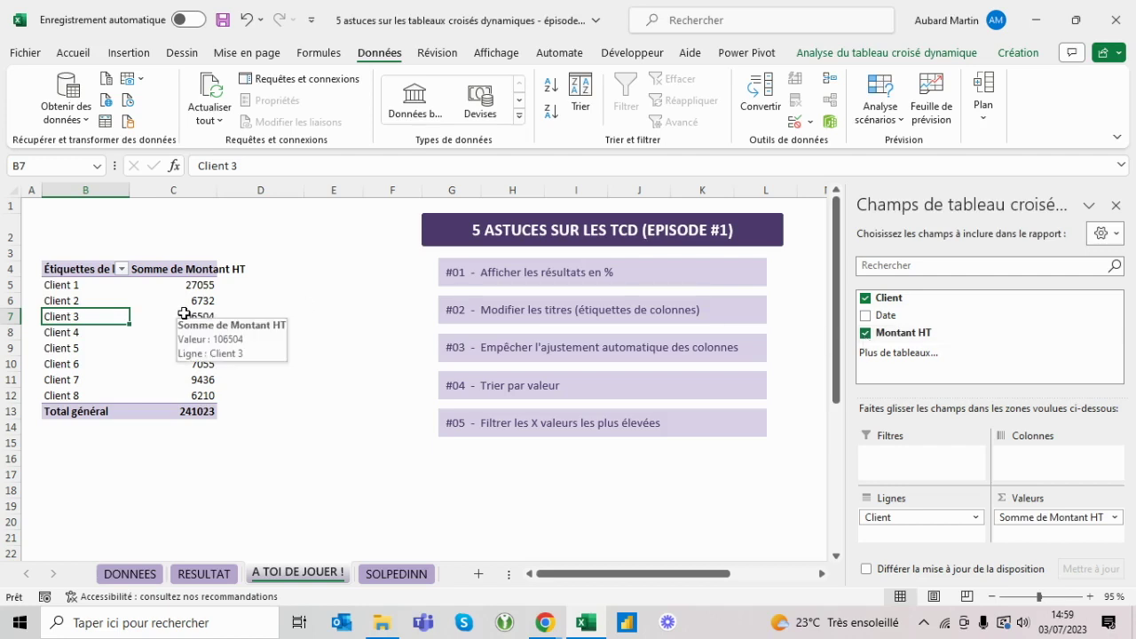
{"action": "left_click", "coordinate": [191, 284]}
{"action": "right_click", "coordinate": [195, 284]}
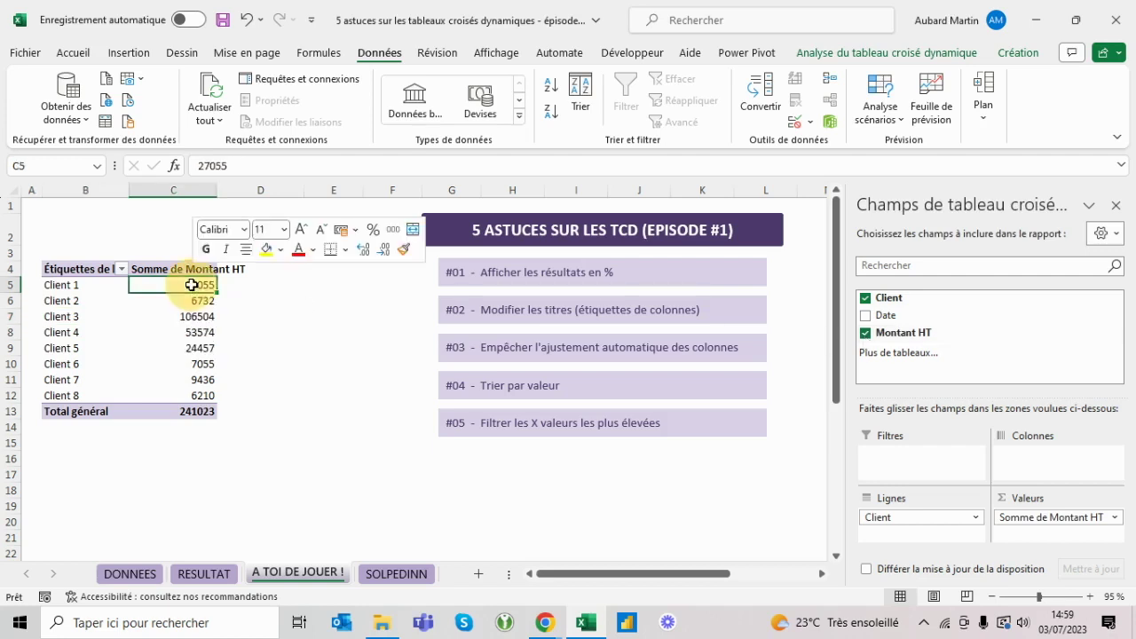
- Format the Montant HT sums as Monétaire with 0 decimals
{"action": "left_click", "coordinate": [252, 365]}
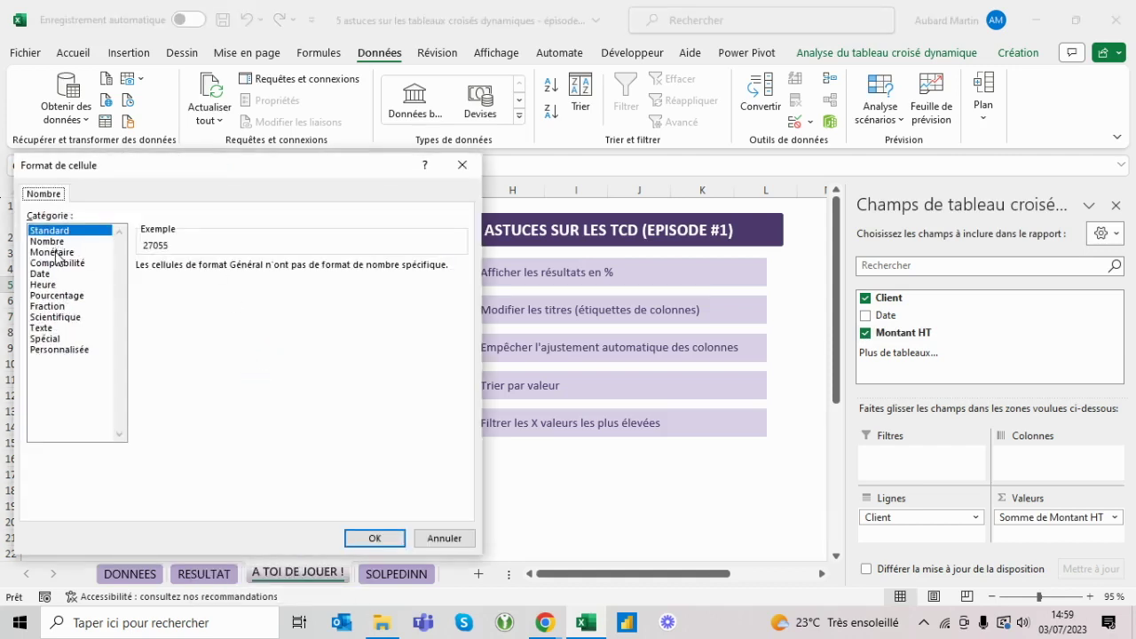
{"action": "left_click", "coordinate": [54, 252]}
{"action": "left_click", "coordinate": [280, 270]}
{"action": "left_click", "coordinate": [281, 269]}
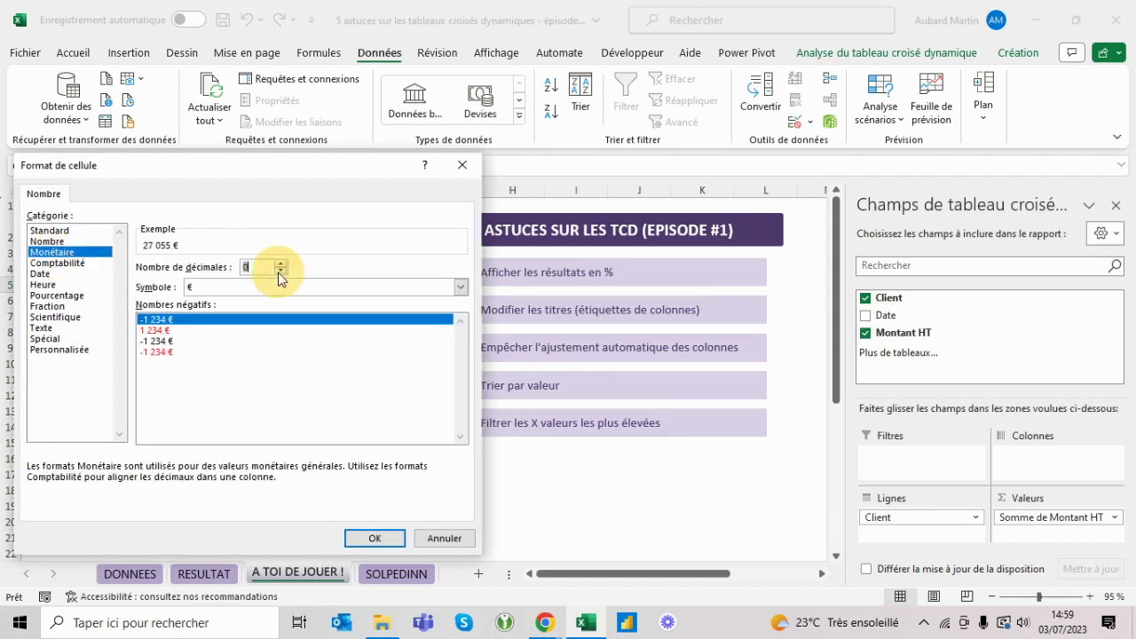
{"action": "left_click", "coordinate": [375, 537]}
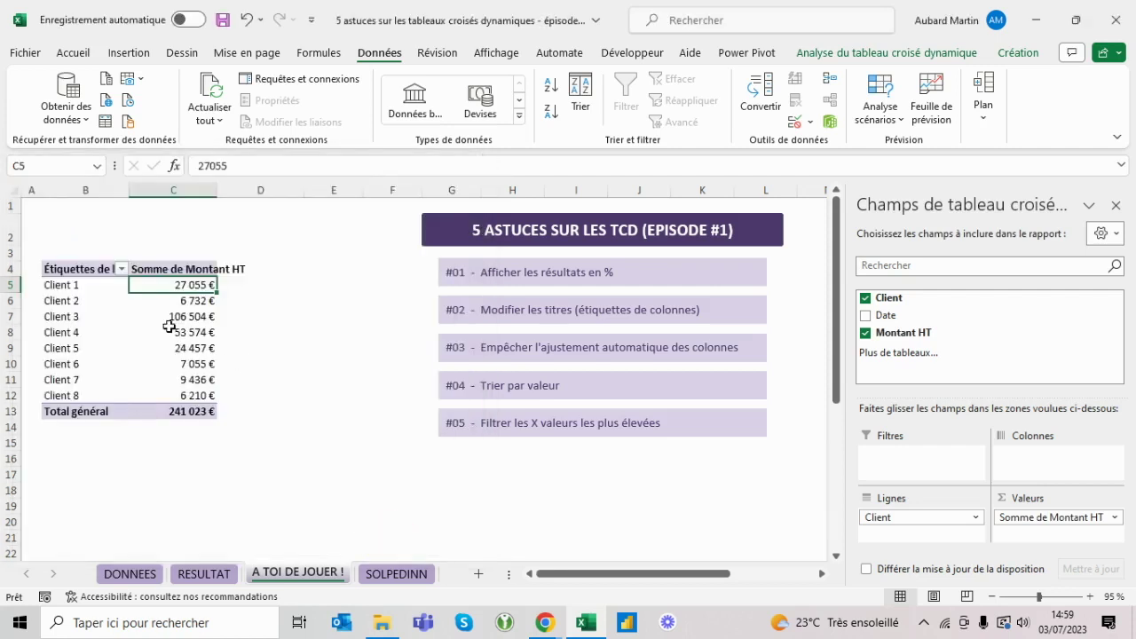
- Add Montant HT a second time to the pivot values
{"action": "mouse_move", "coordinate": [179, 320]}
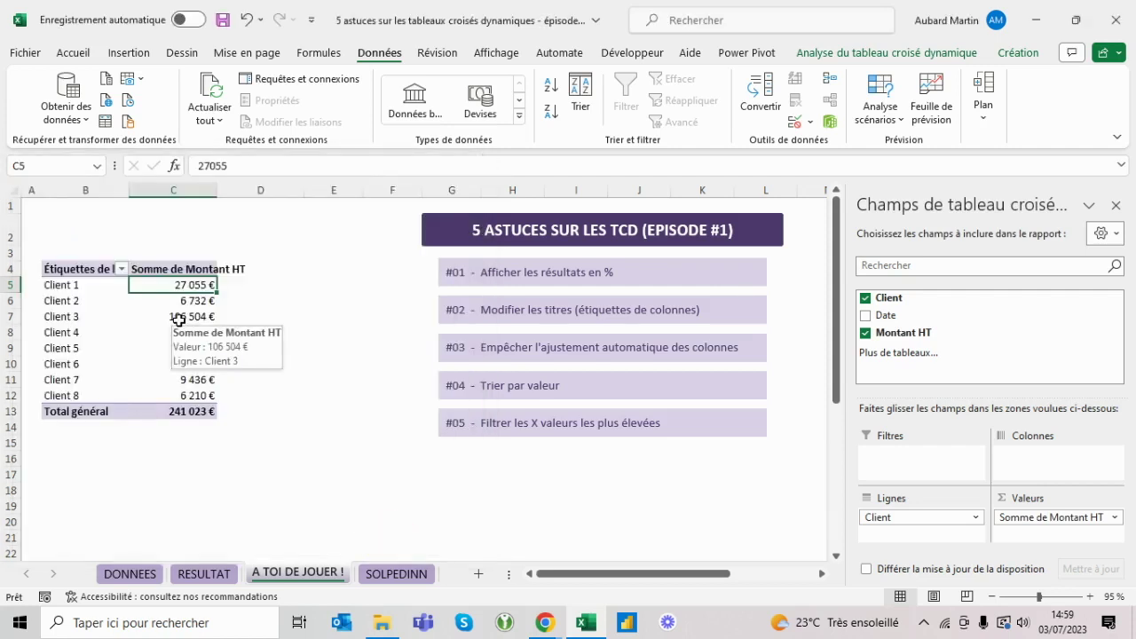
{"action": "mouse_move", "coordinate": [194, 361]}
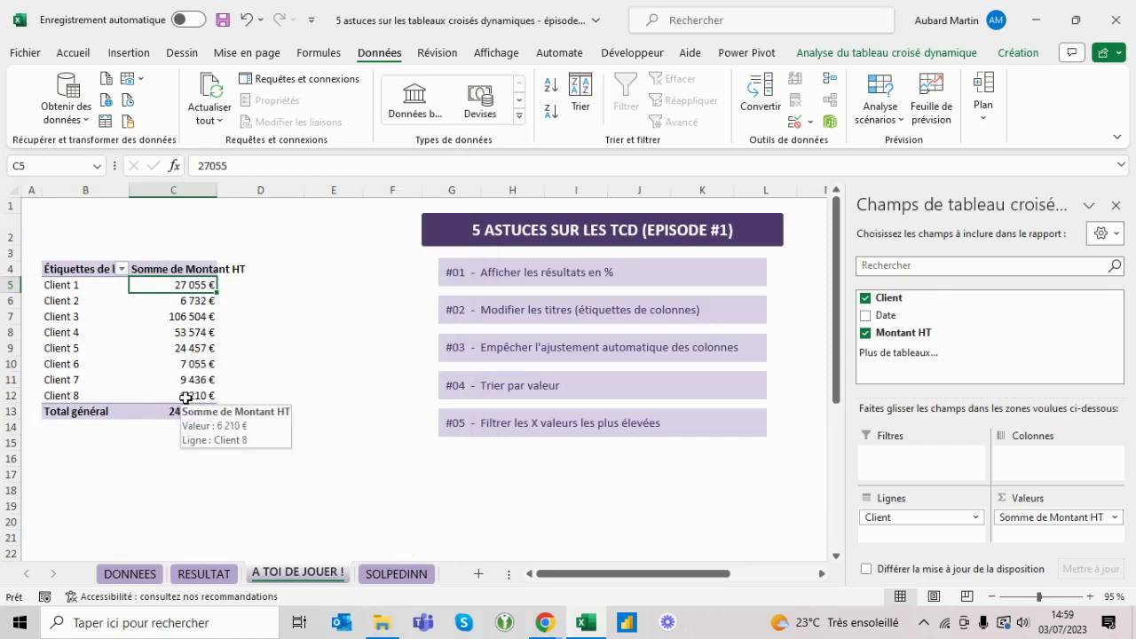
{"action": "left_click", "coordinate": [186, 397]}
{"action": "left_click", "coordinate": [178, 300]}
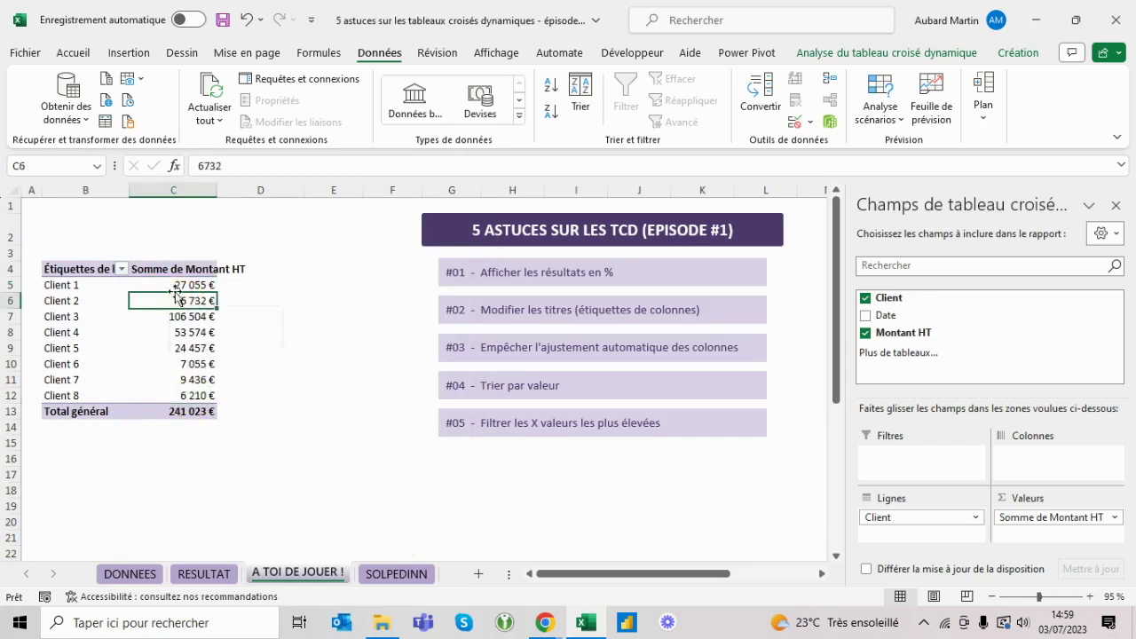
{"action": "mouse_move", "coordinate": [173, 286]}
{"action": "left_click", "coordinate": [173, 286]}
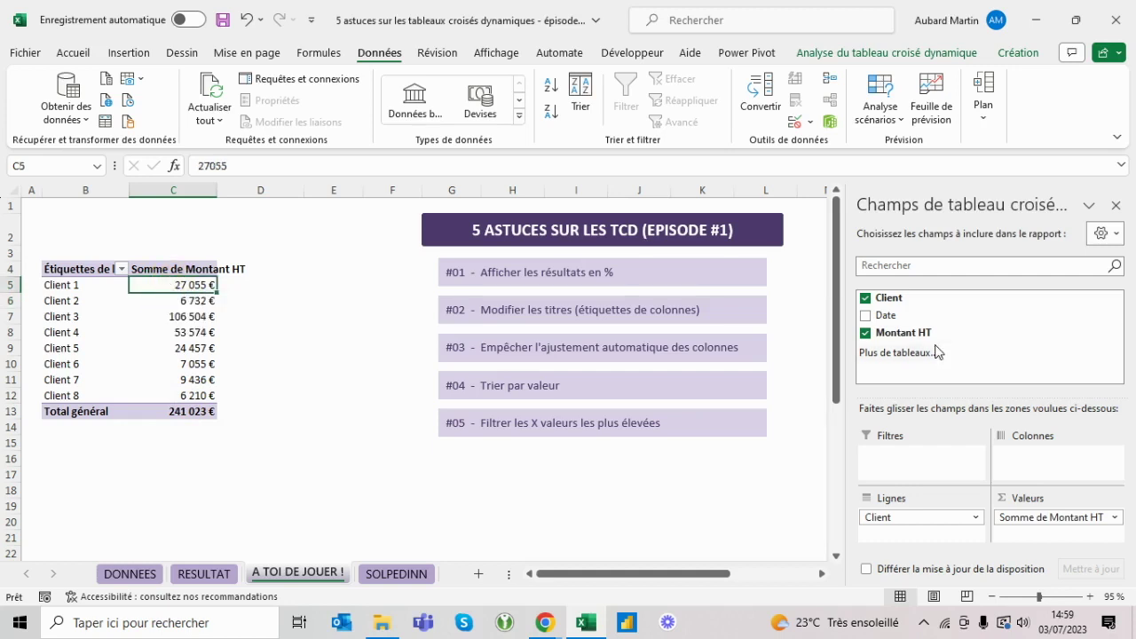
{"action": "left_click_drag", "start_coordinate": [897, 332], "coordinate": [1057, 537]}
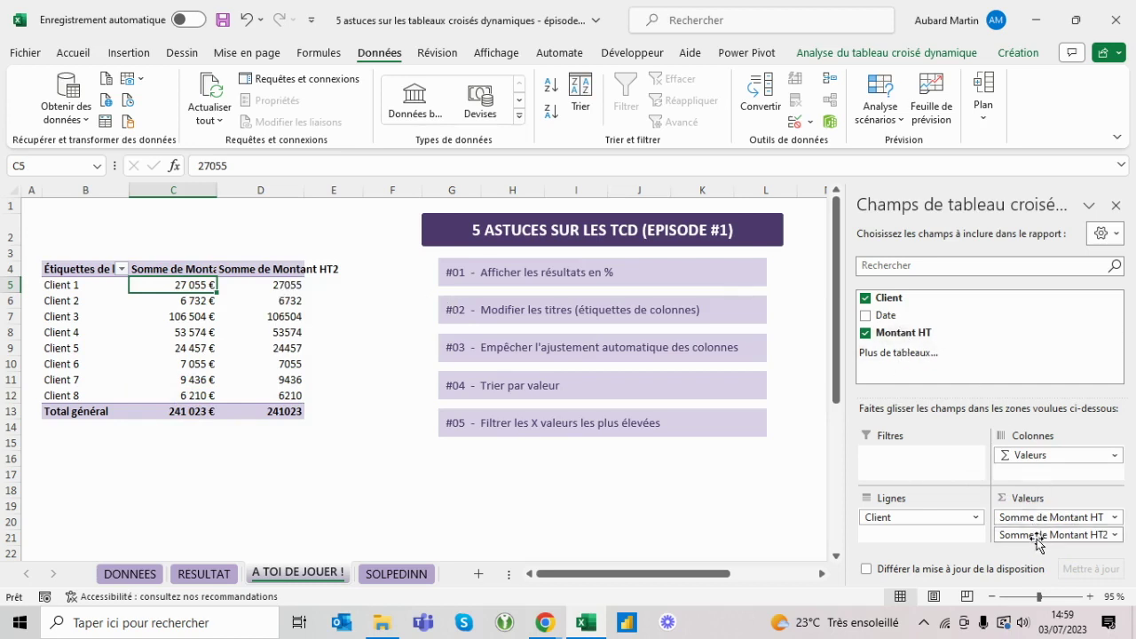
- Show the second Montant HT column as % of grand total
{"action": "left_click", "coordinate": [277, 285]}
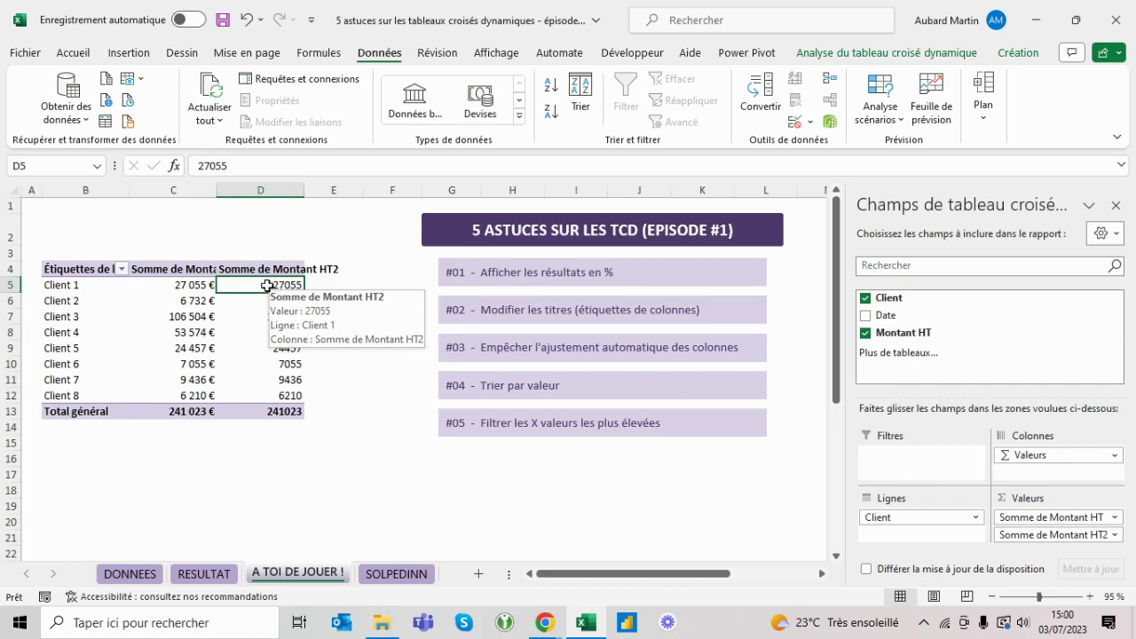
{"action": "right_click", "coordinate": [263, 286]}
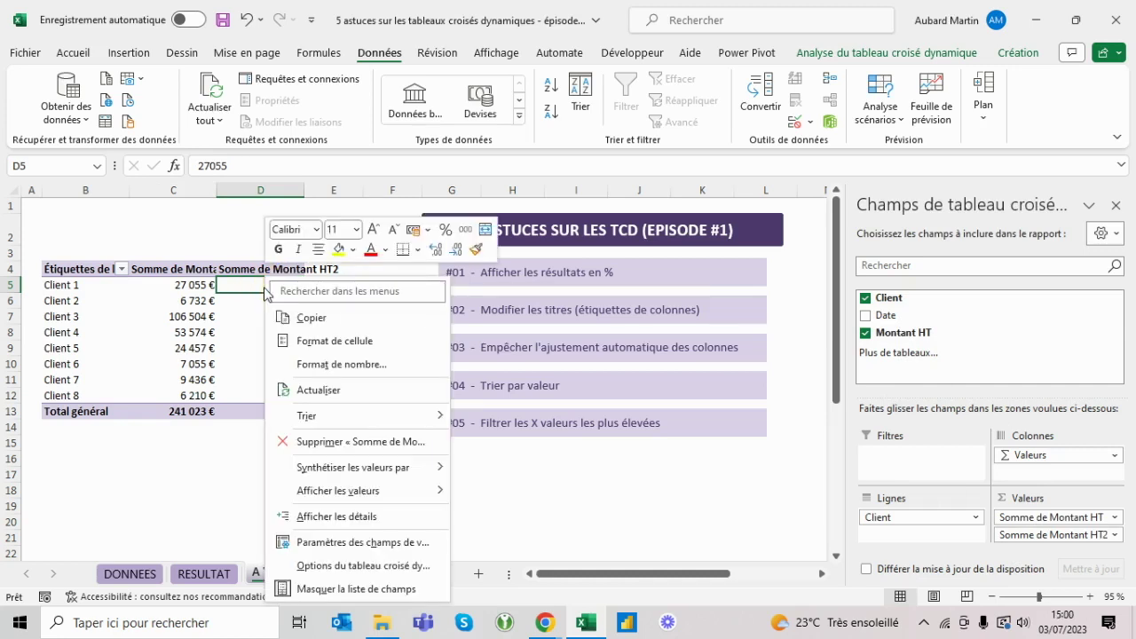
{"action": "mouse_move", "coordinate": [355, 491]}
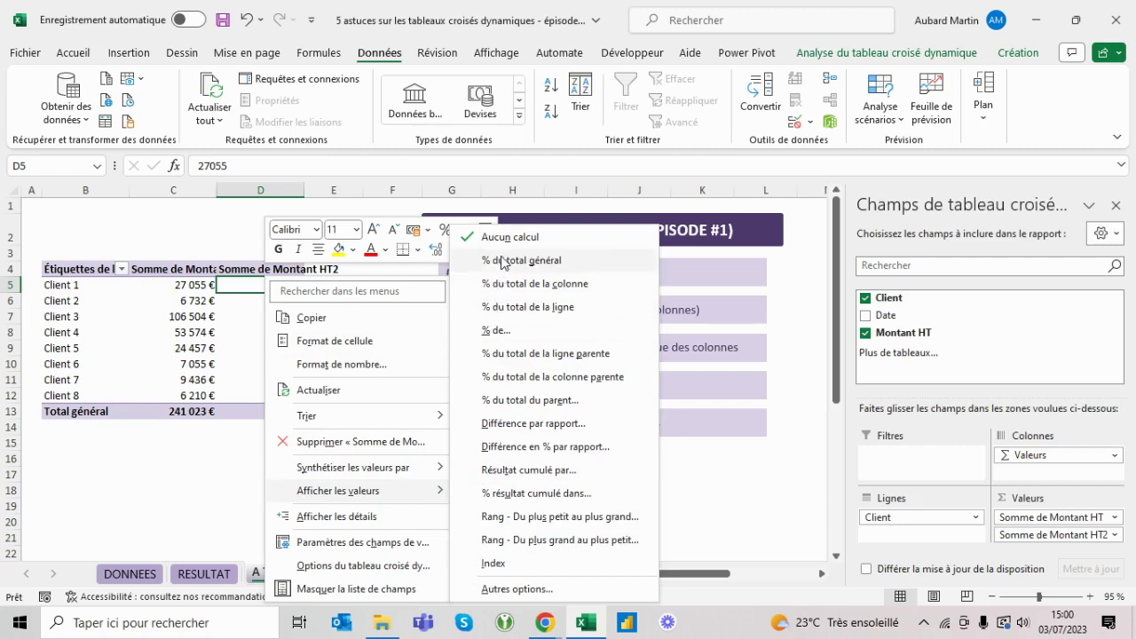
{"action": "left_click", "coordinate": [500, 261]}
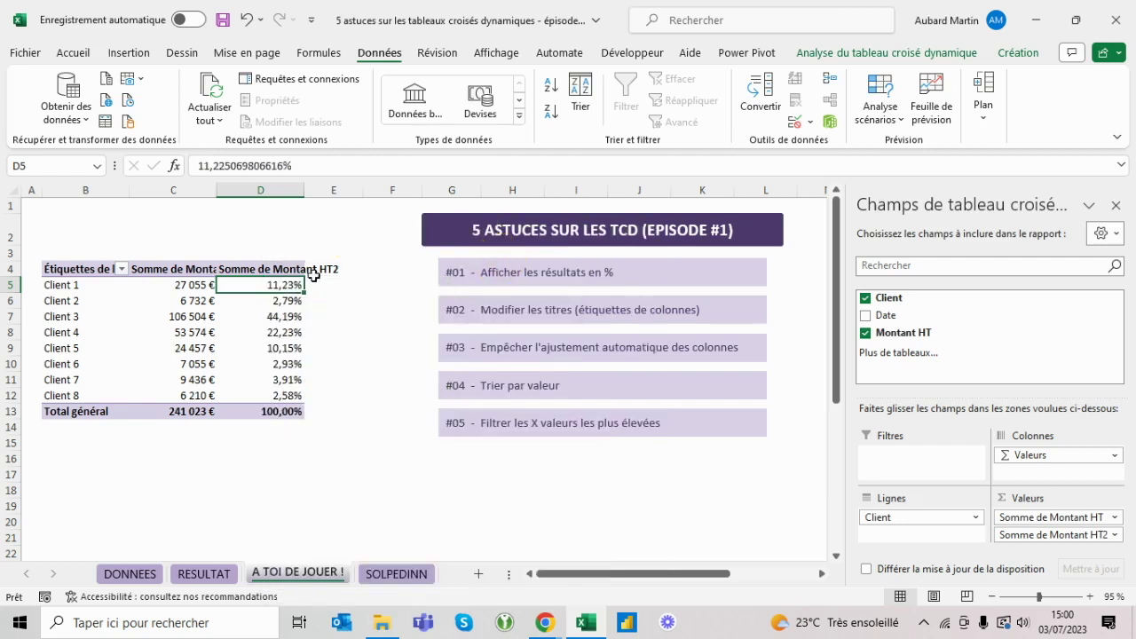
- Format the percentage column as Pourcentage with 0 decimals
{"action": "right_click", "coordinate": [286, 288]}
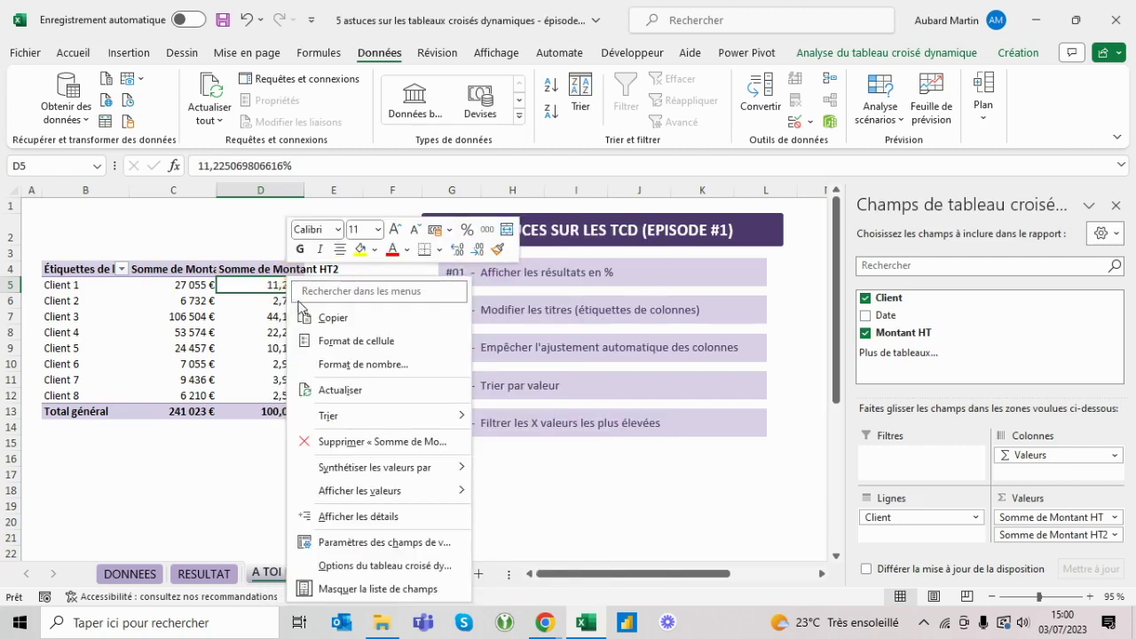
{"action": "left_click", "coordinate": [354, 366]}
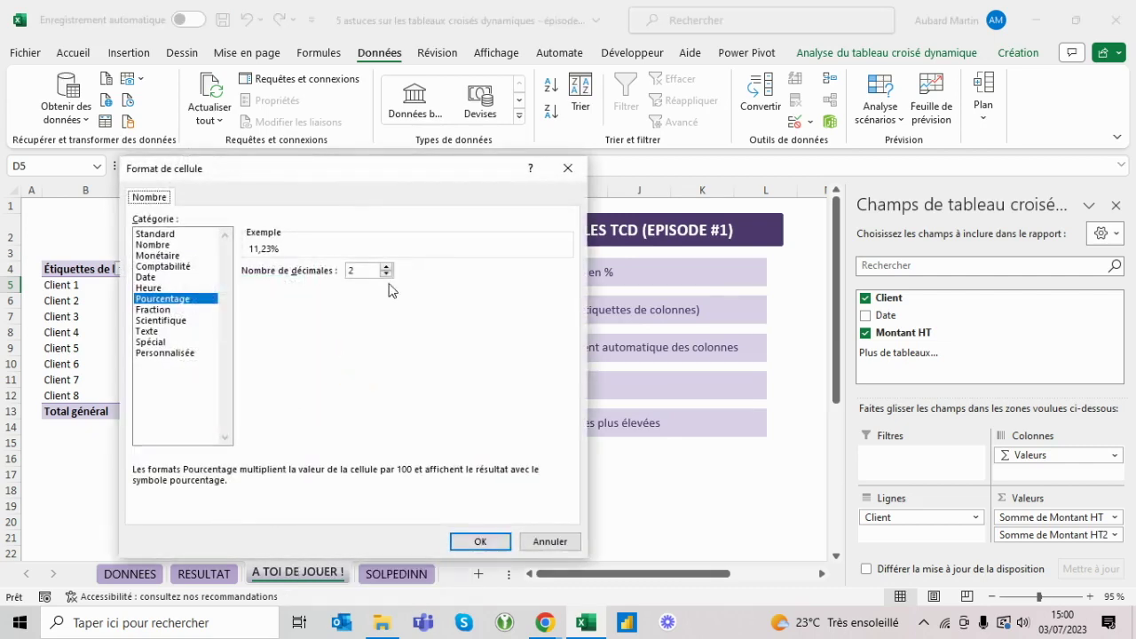
{"action": "double_click", "coordinate": [386, 274]}
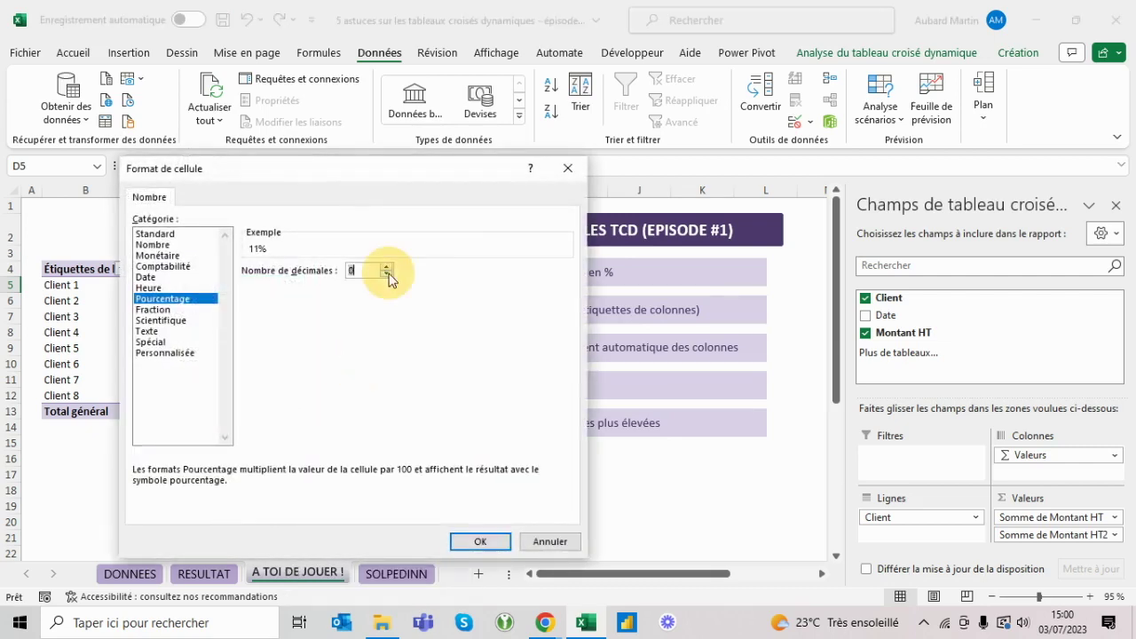
{"action": "left_click", "coordinate": [494, 542]}
{"action": "left_click", "coordinate": [341, 323]}
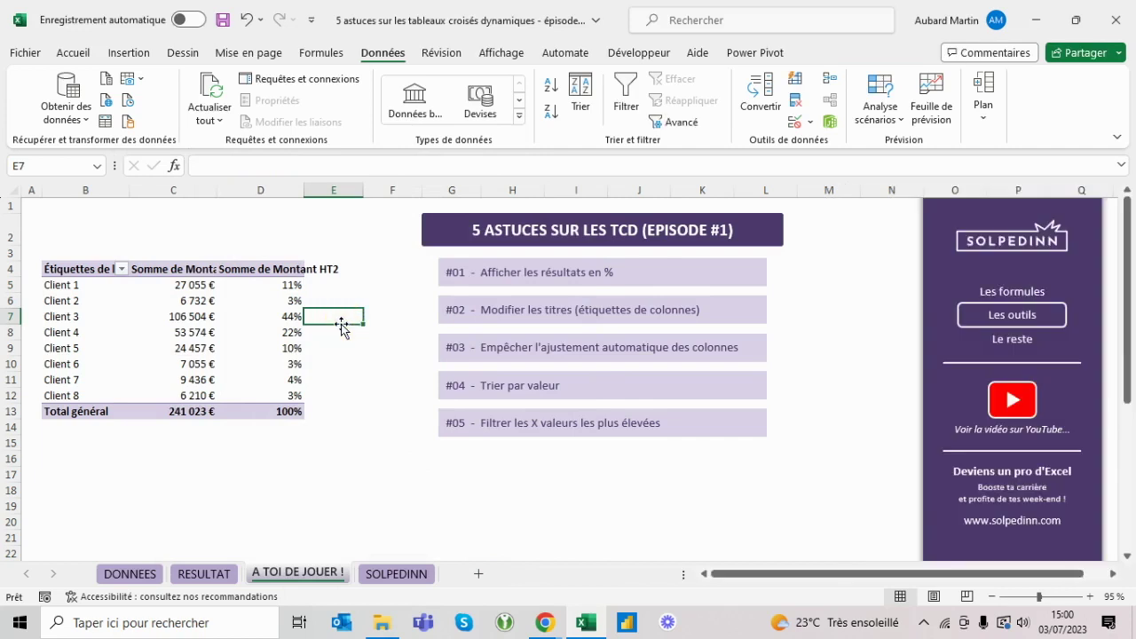
{"action": "left_click", "coordinate": [185, 316]}
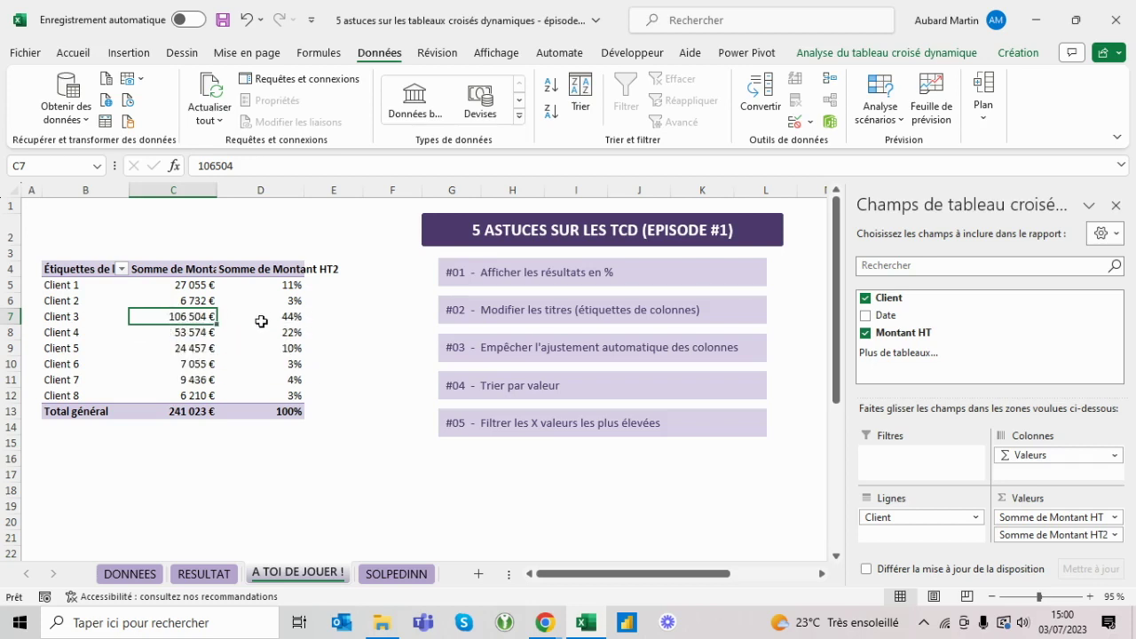
{"action": "mouse_move", "coordinate": [274, 315]}
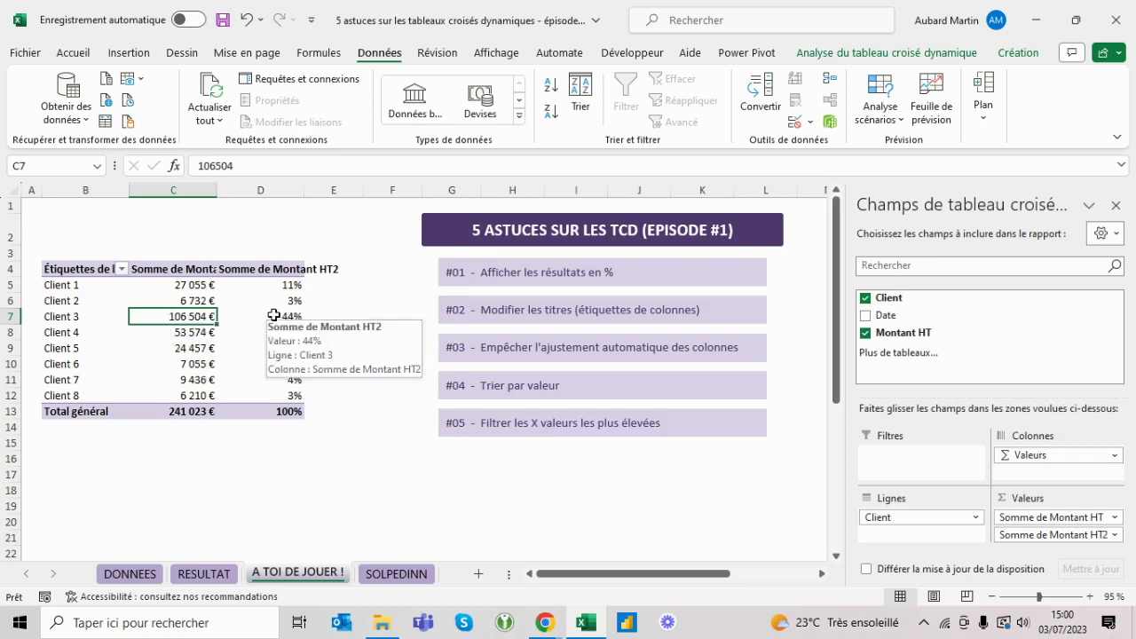
{"action": "left_click", "coordinate": [366, 306]}
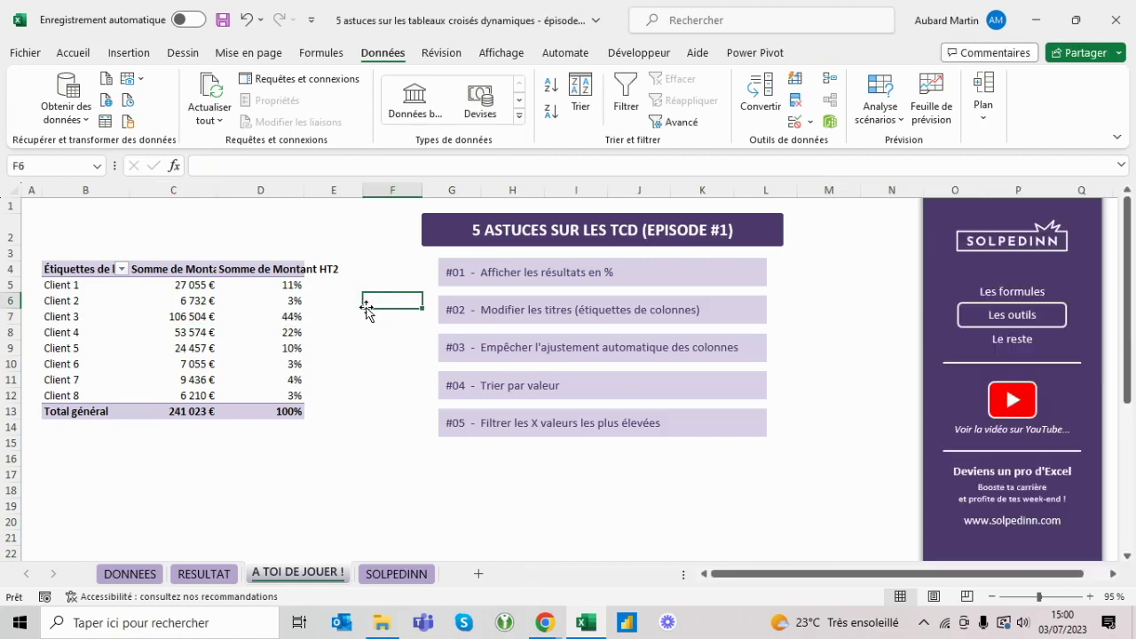
{"action": "left_click", "coordinate": [257, 316]}
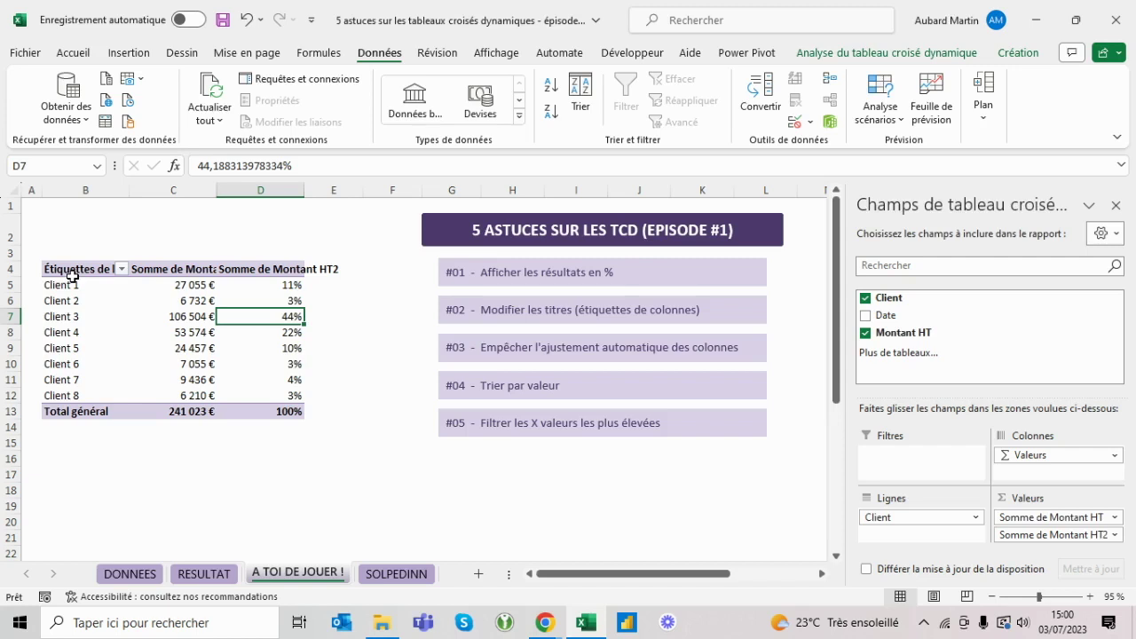
- Rename the row header to Client and the first value header to Total HT
{"action": "left_click", "coordinate": [80, 270]}
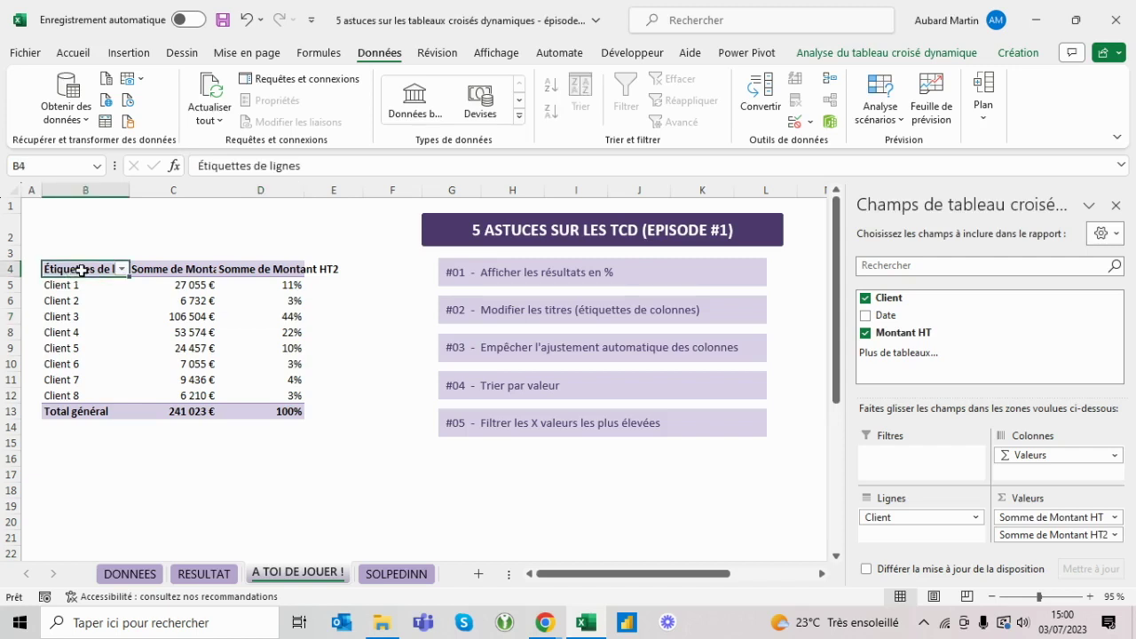
{"action": "type", "text": "Client"}
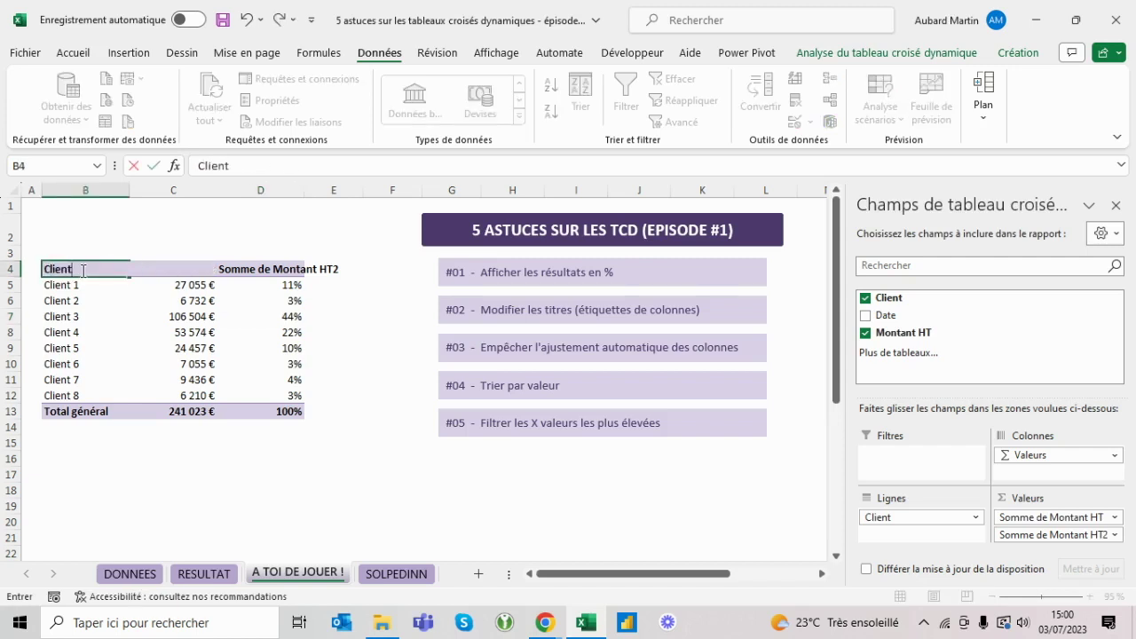
{"action": "key", "text": "Tab"}
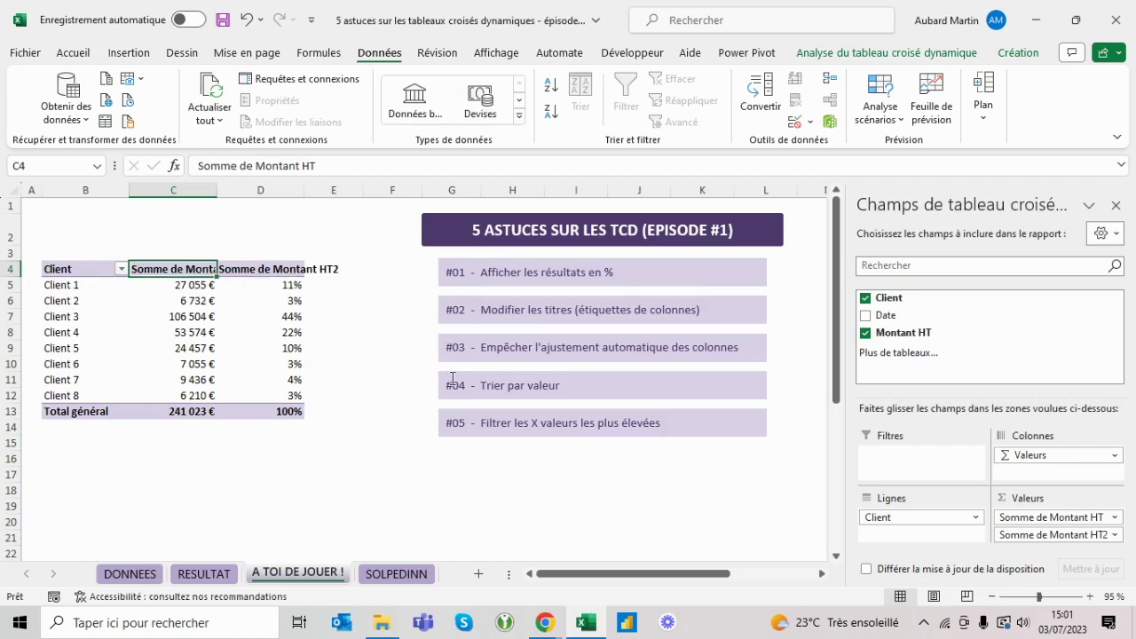
{"action": "type", "text": "Total HT"}
{"action": "key", "text": "Return"}
- Rename the second value header to % total HT and refresh the pivot table
{"action": "key", "text": "Up"}
{"action": "key", "text": "Right"}
{"action": "key", "text": "Right"}
{"action": "type", "text": "% total HT"}
{"action": "key", "text": "Return"}
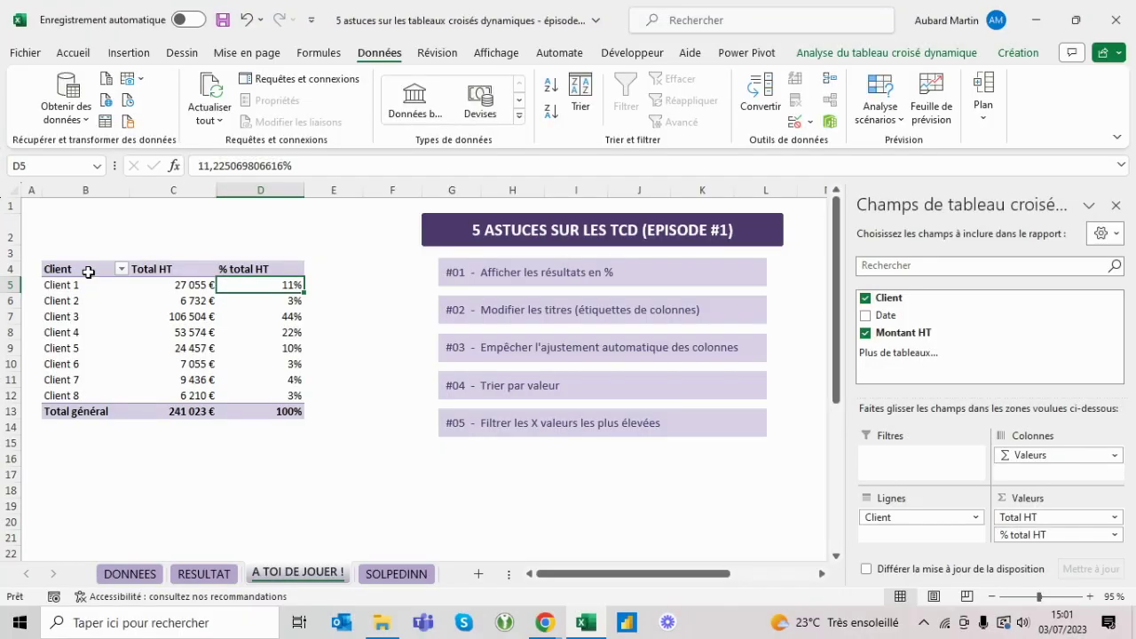
{"action": "left_click", "coordinate": [172, 300]}
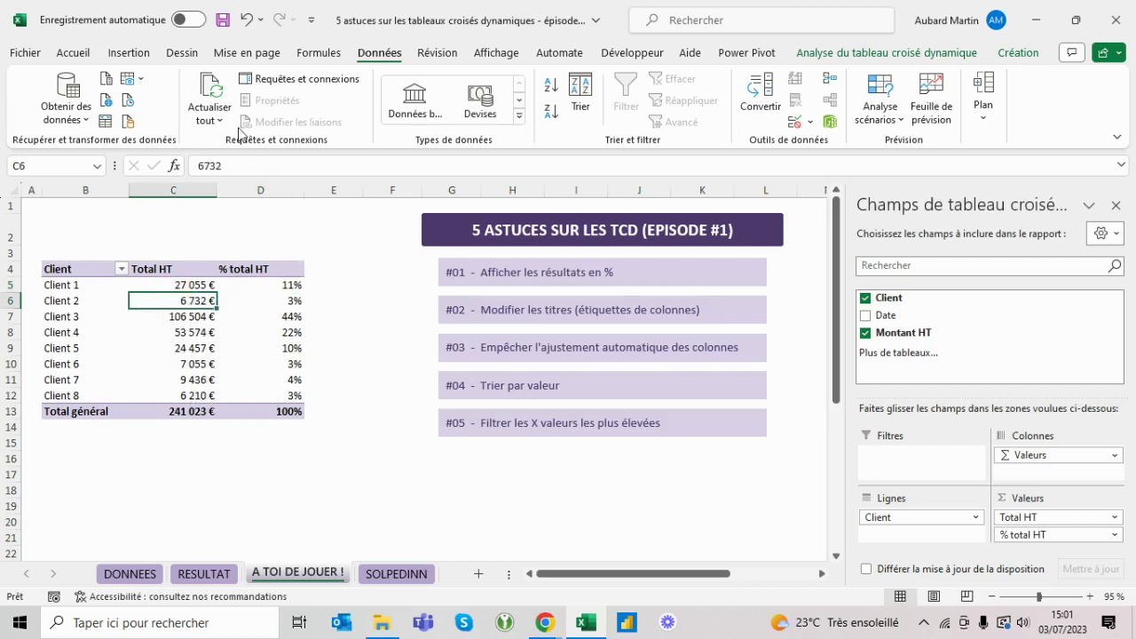
{"action": "left_click", "coordinate": [210, 93]}
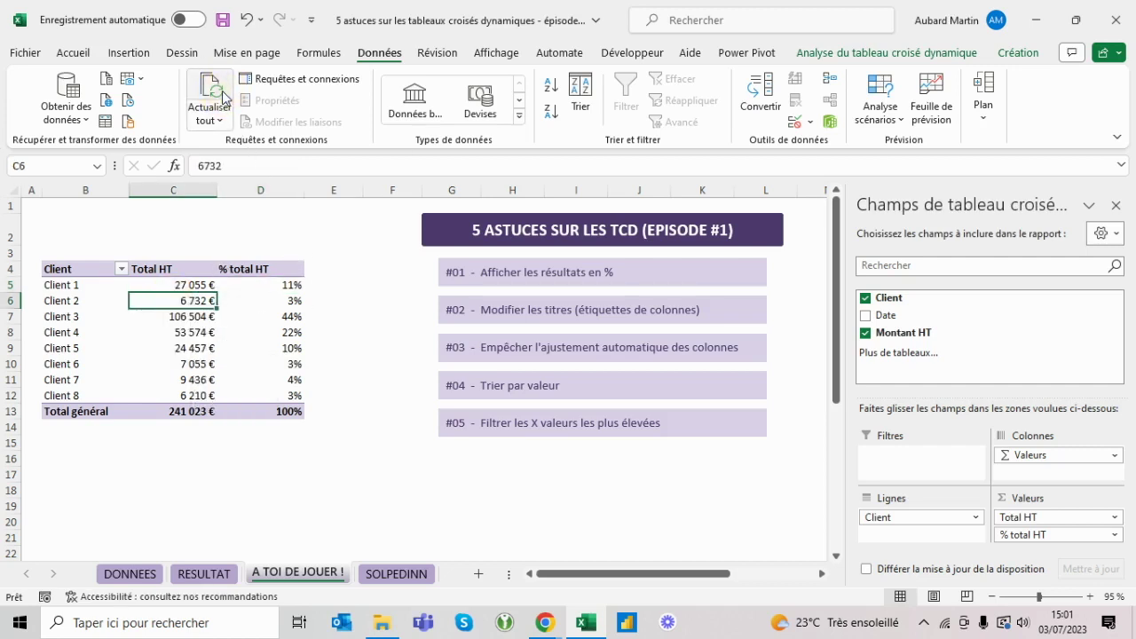
- Uncheck automatic column-width adjustment in PivotTable Options, then refresh to confirm widths hold
{"action": "left_click", "coordinate": [141, 318]}
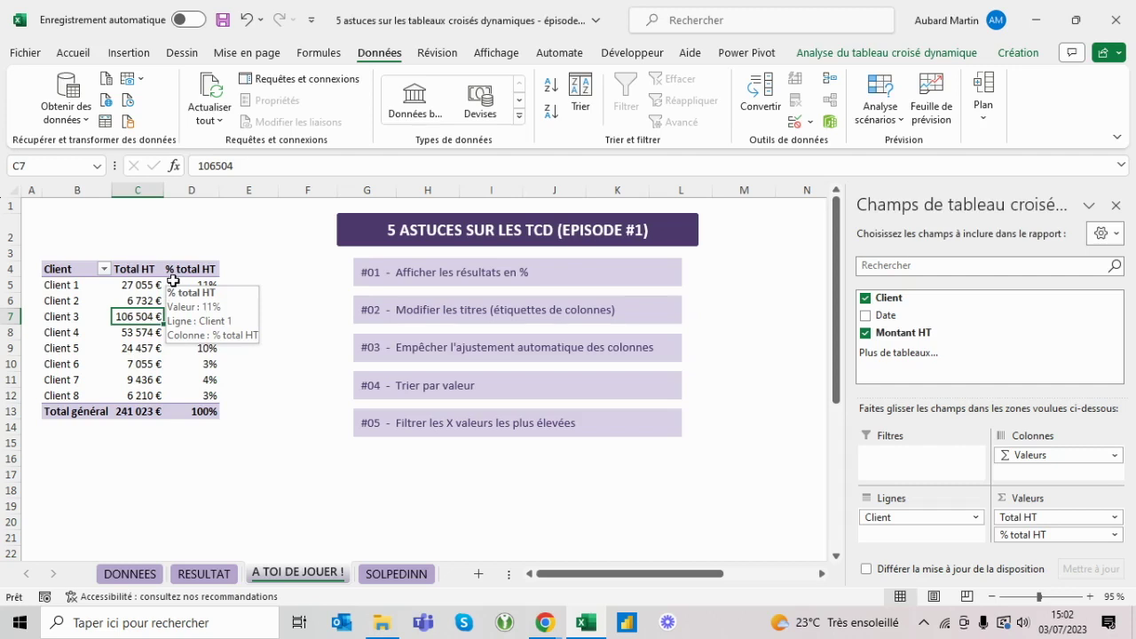
{"action": "left_click", "coordinate": [150, 285]}
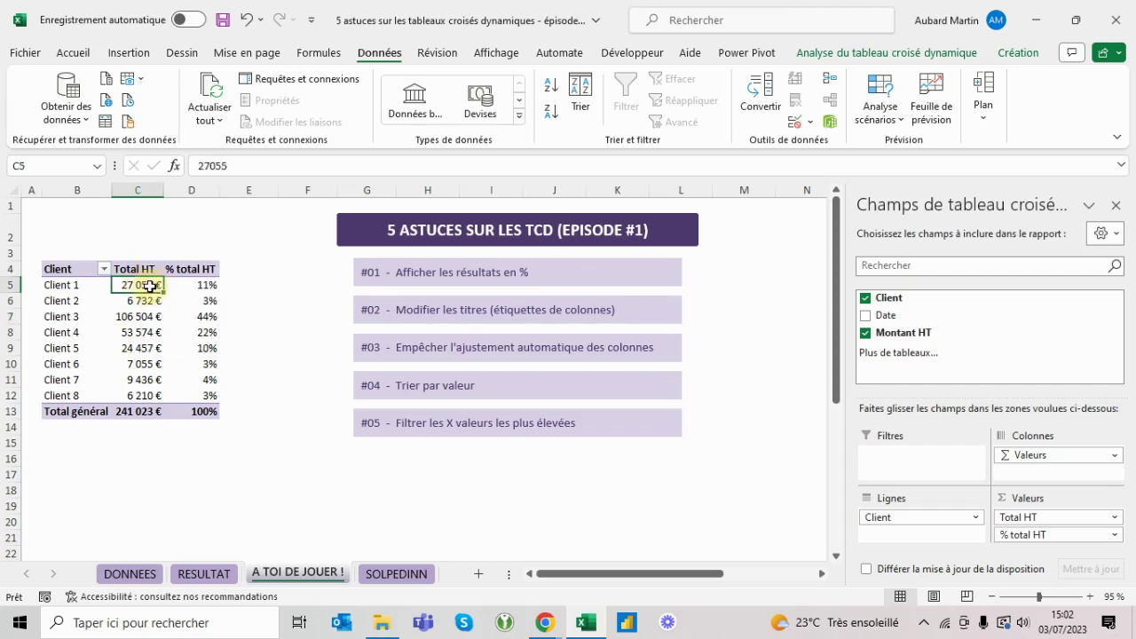
{"action": "right_click", "coordinate": [150, 285]}
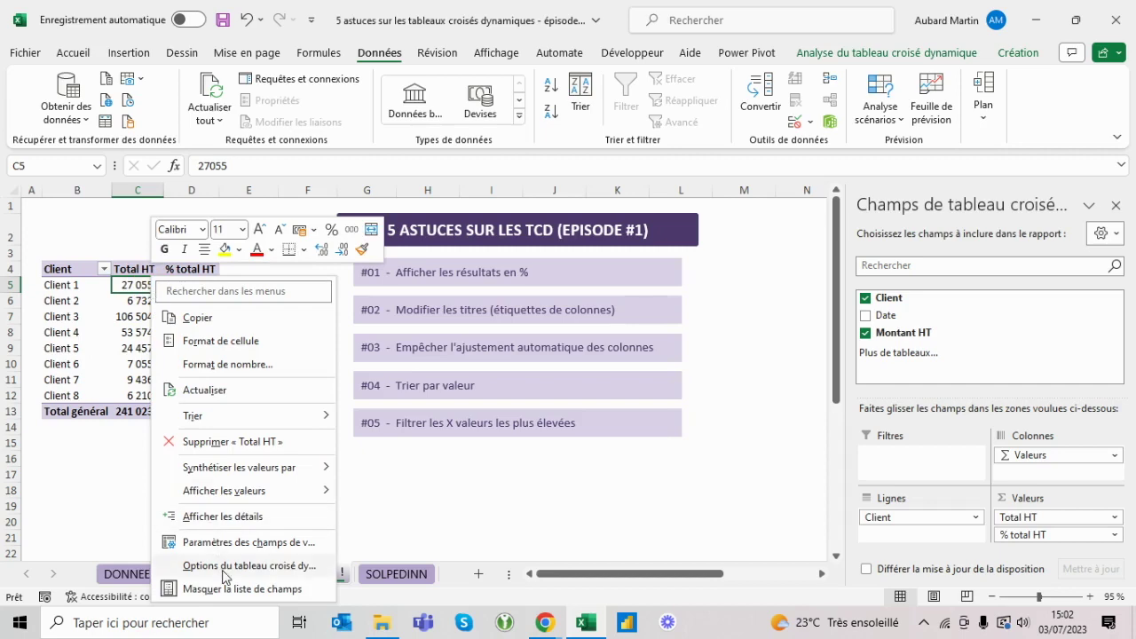
{"action": "left_click", "coordinate": [224, 568]}
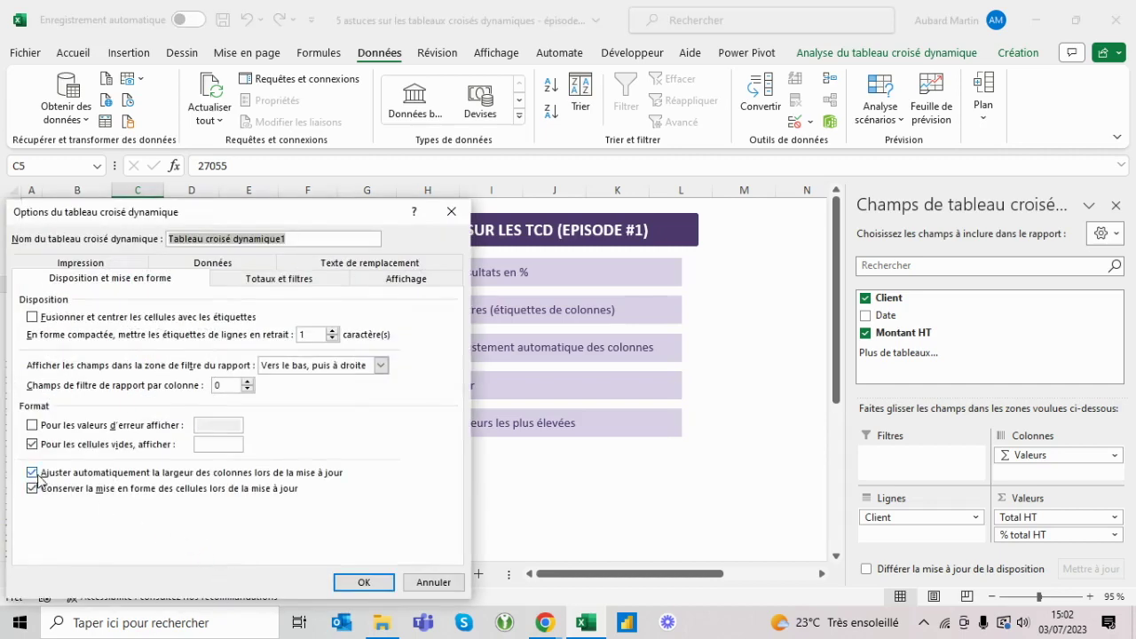
{"action": "left_click", "coordinate": [34, 475]}
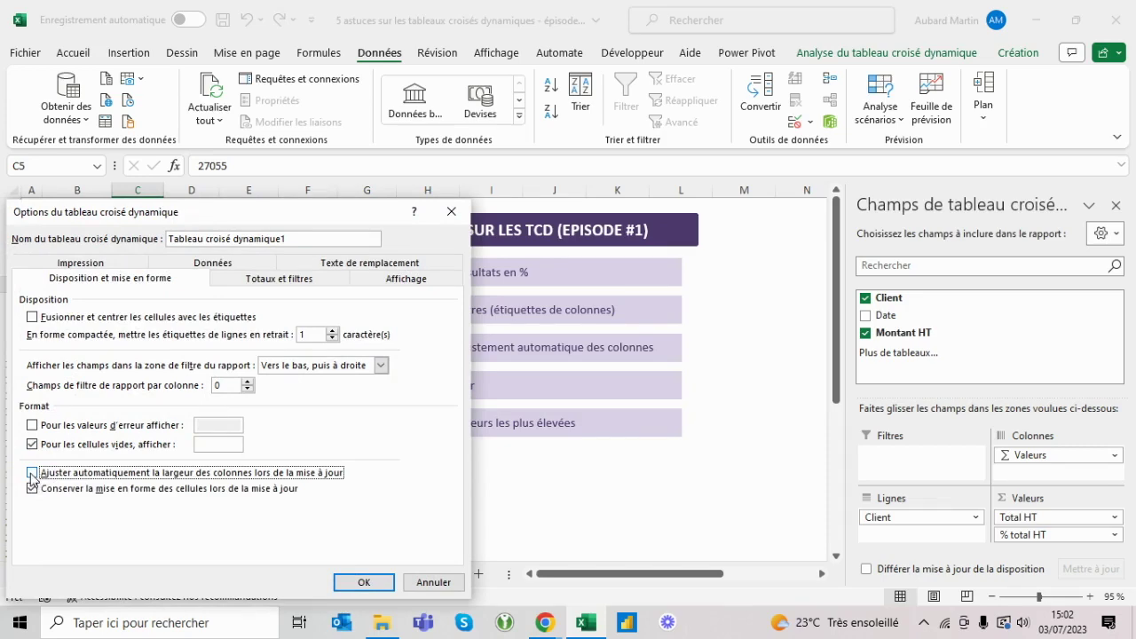
{"action": "left_click", "coordinate": [358, 581]}
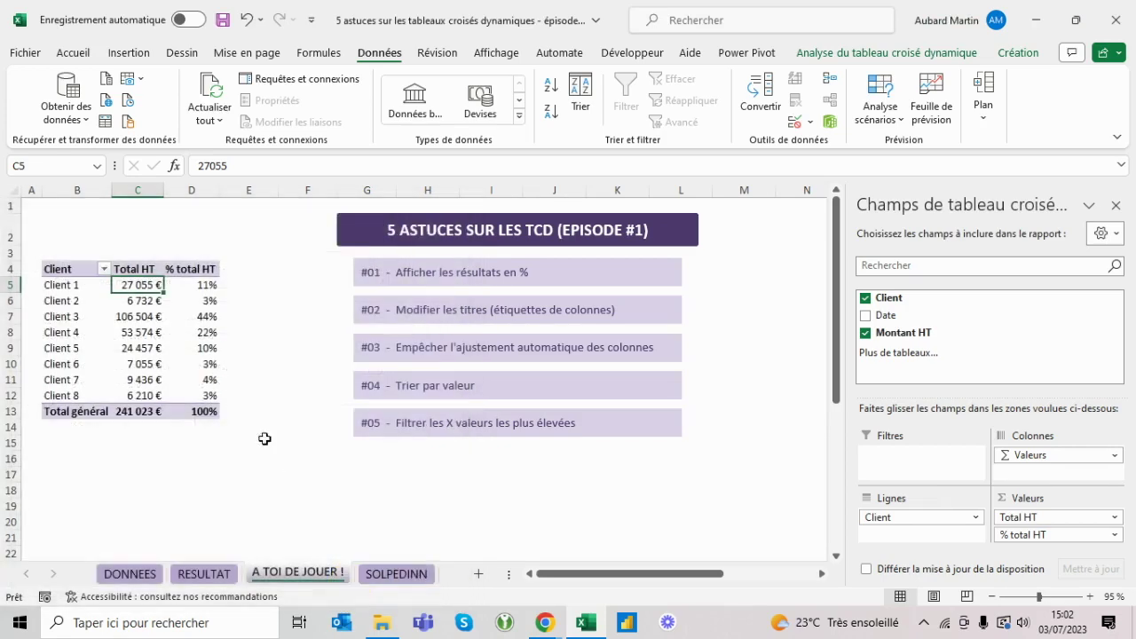
{"action": "left_click", "coordinate": [220, 96]}
{"action": "left_click_drag", "start_coordinate": [96, 192], "coordinate": [211, 192]}
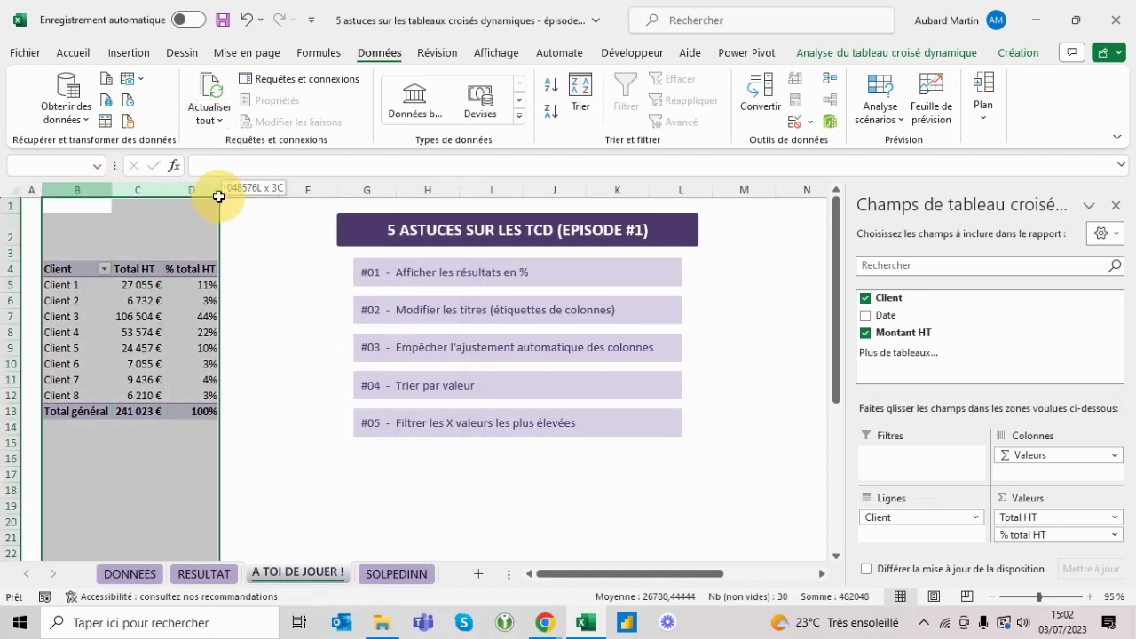
- Set columns B to D to width 14 and refresh the pivot table
{"action": "right_click", "coordinate": [211, 192]}
{"action": "left_click", "coordinate": [293, 458]}
{"action": "type", "text": "14"}
{"action": "key", "text": "Return"}
{"action": "left_click", "coordinate": [177, 348]}
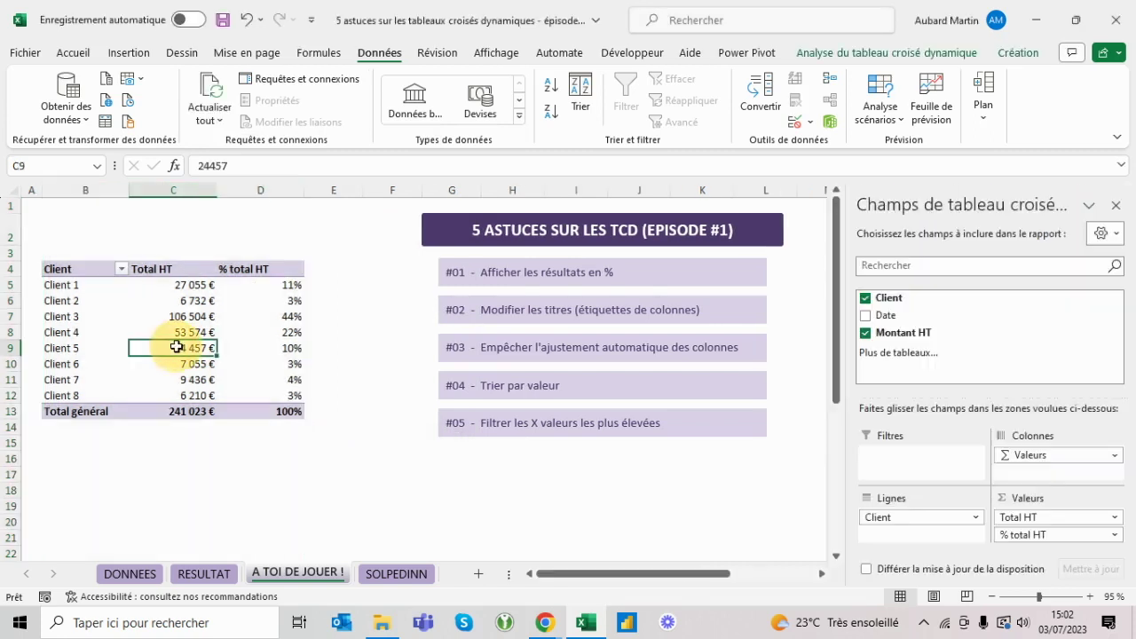
{"action": "left_click", "coordinate": [210, 85]}
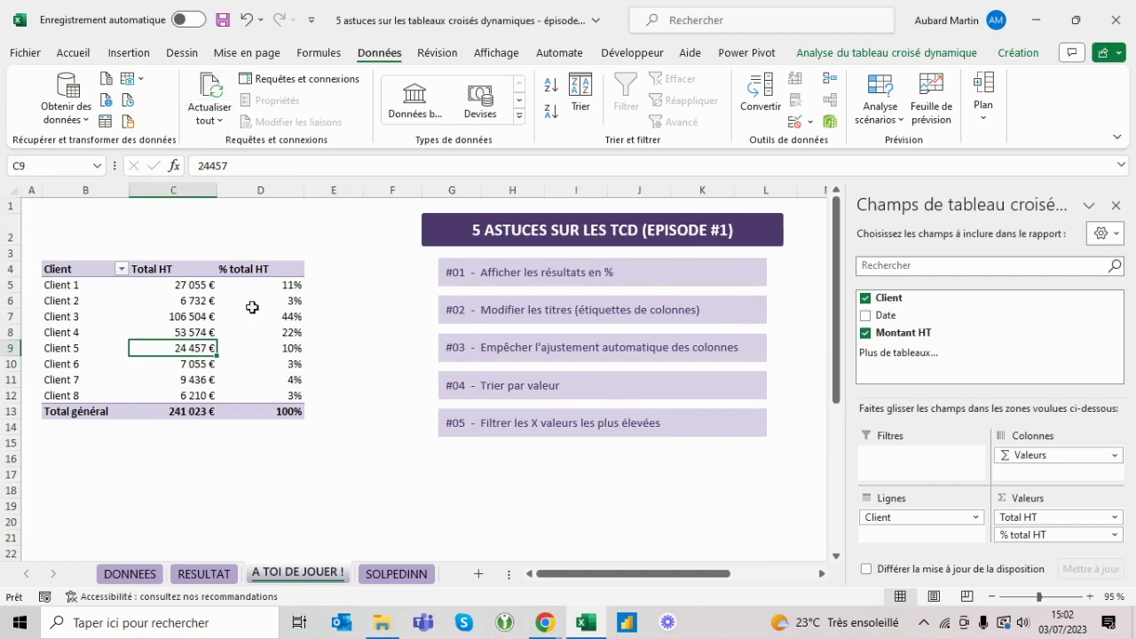
- Reopen PivotTable Options to check column autofit stays unchecked, then confirm
{"action": "left_click", "coordinate": [86, 268]}
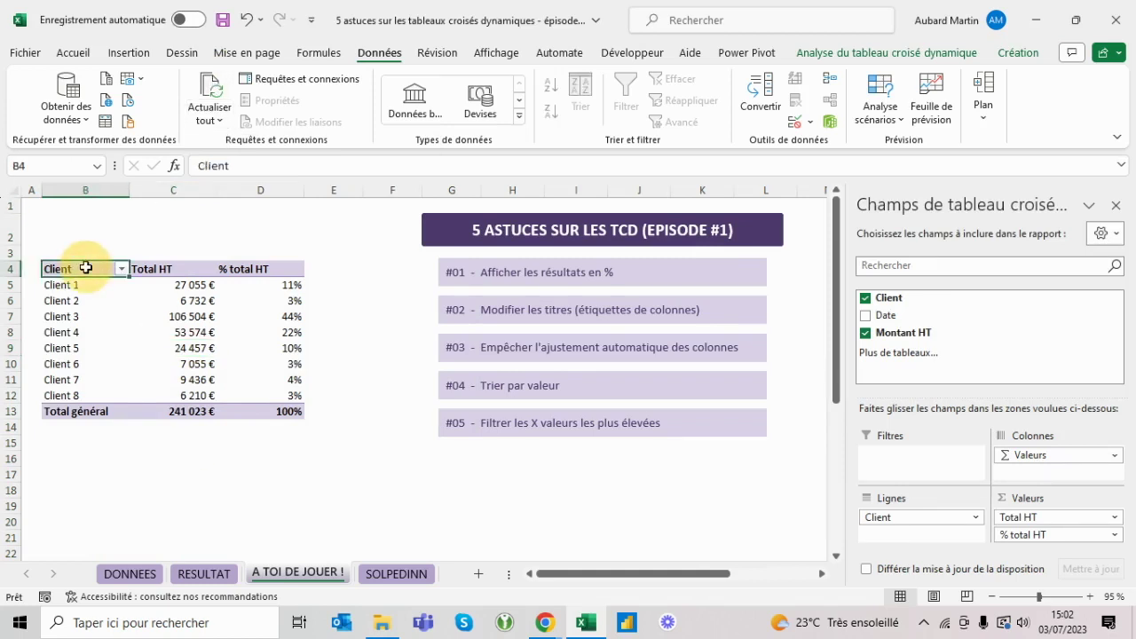
{"action": "left_click", "coordinate": [177, 270]}
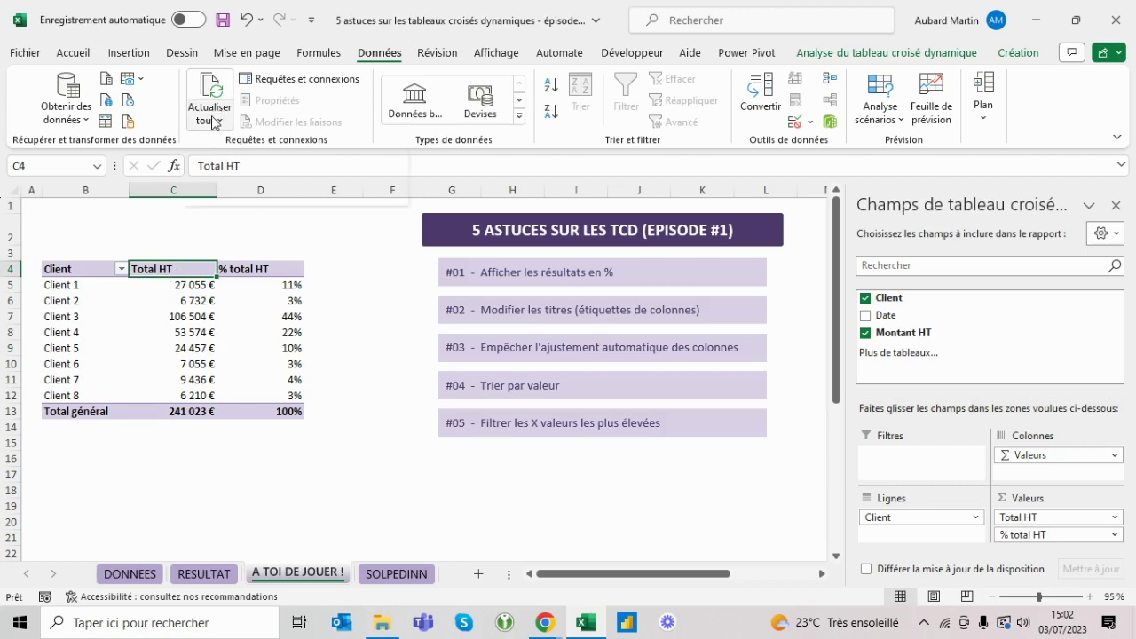
{"action": "right_click", "coordinate": [172, 271]}
{"action": "left_click", "coordinate": [244, 557]}
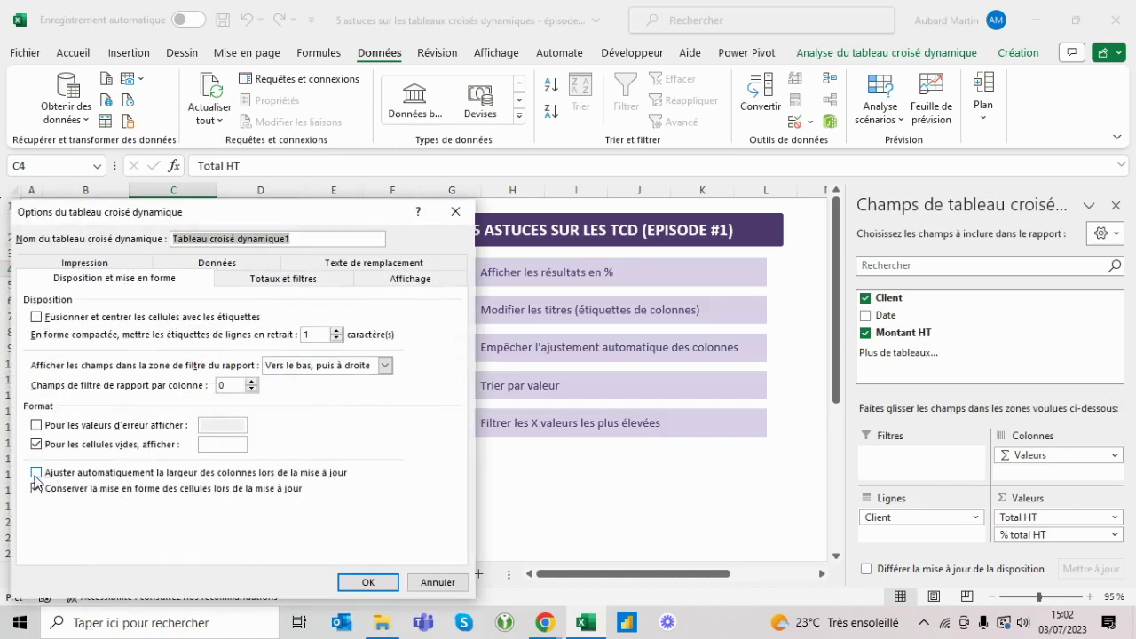
{"action": "key", "text": "Return"}
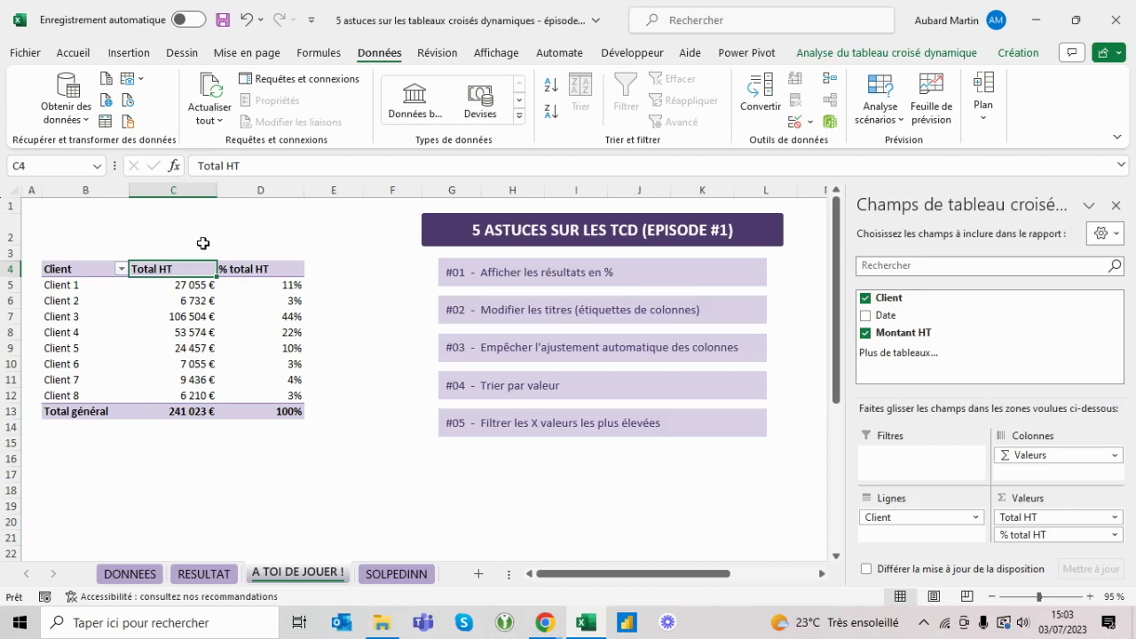
- Sort the clients descending by Total HT, putting Client 3 first at 106 504 €
{"action": "left_click", "coordinate": [99, 270]}
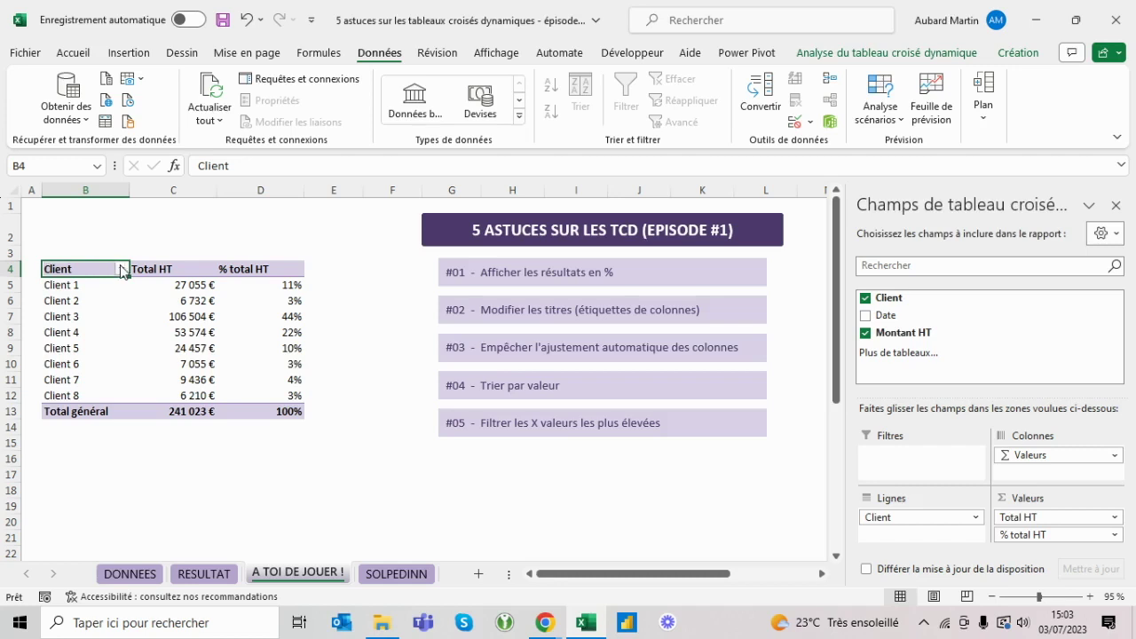
{"action": "left_click", "coordinate": [122, 269]}
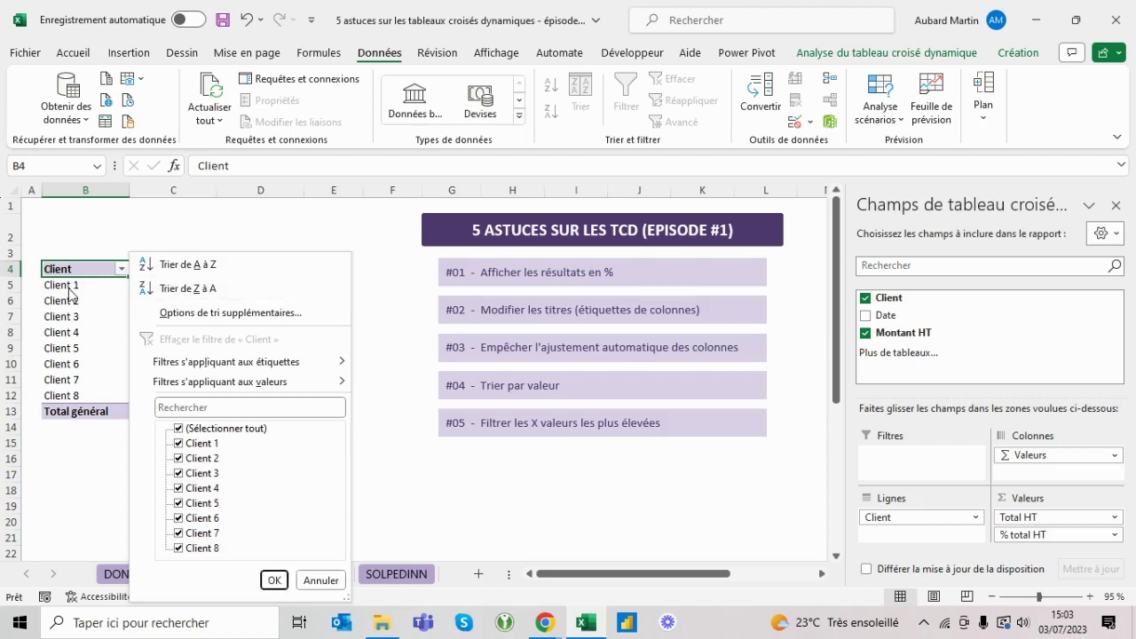
{"action": "left_click", "coordinate": [205, 315]}
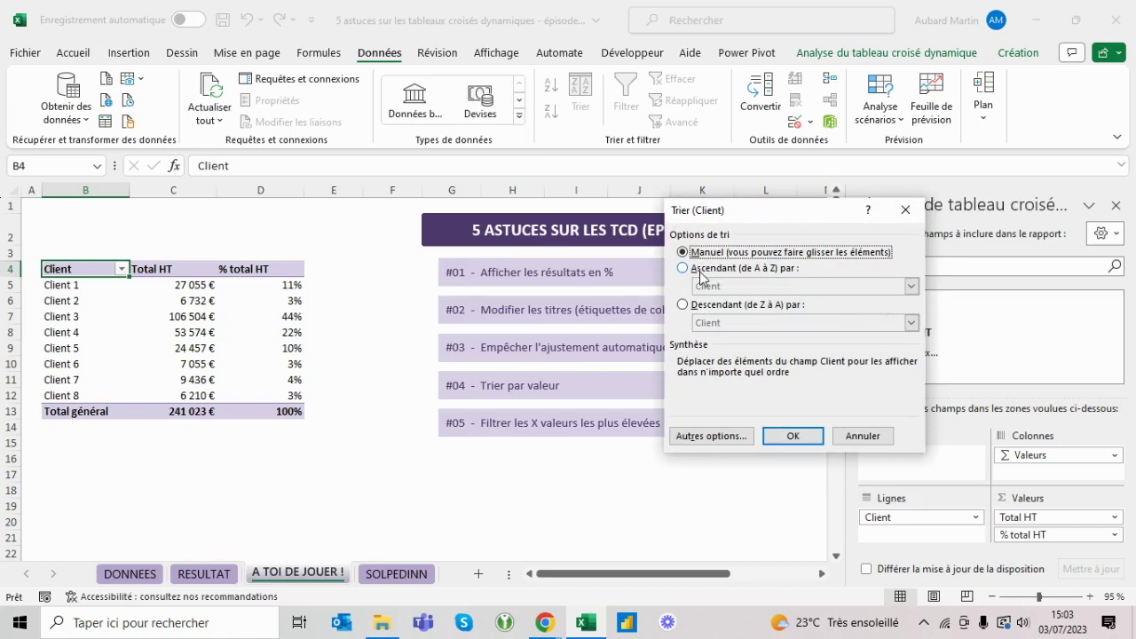
{"action": "left_click", "coordinate": [700, 307]}
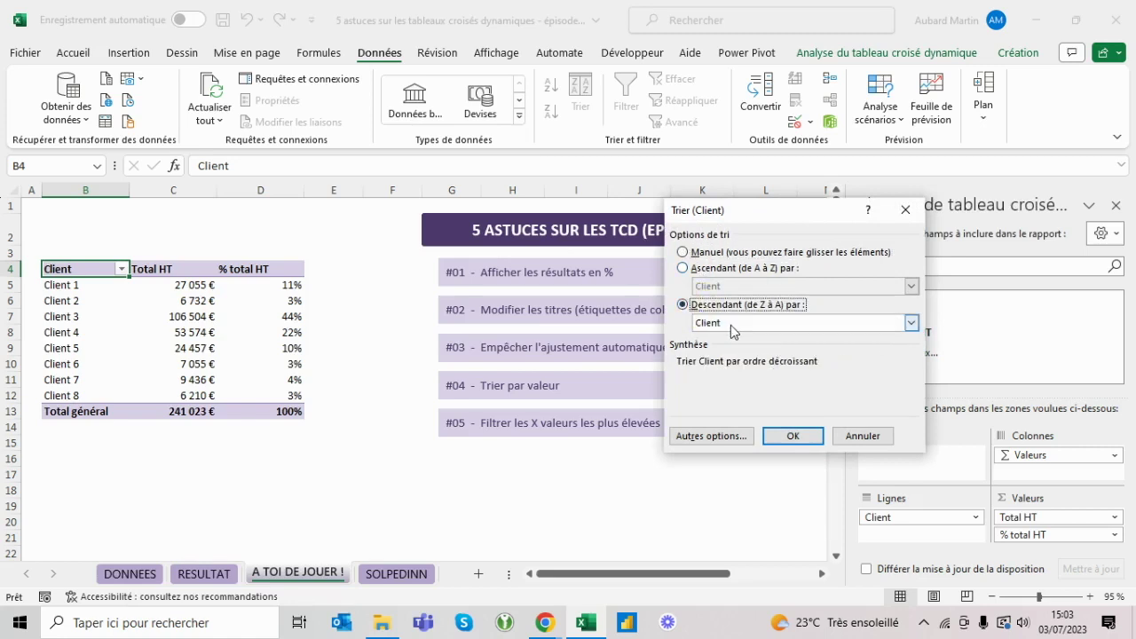
{"action": "left_click", "coordinate": [733, 331]}
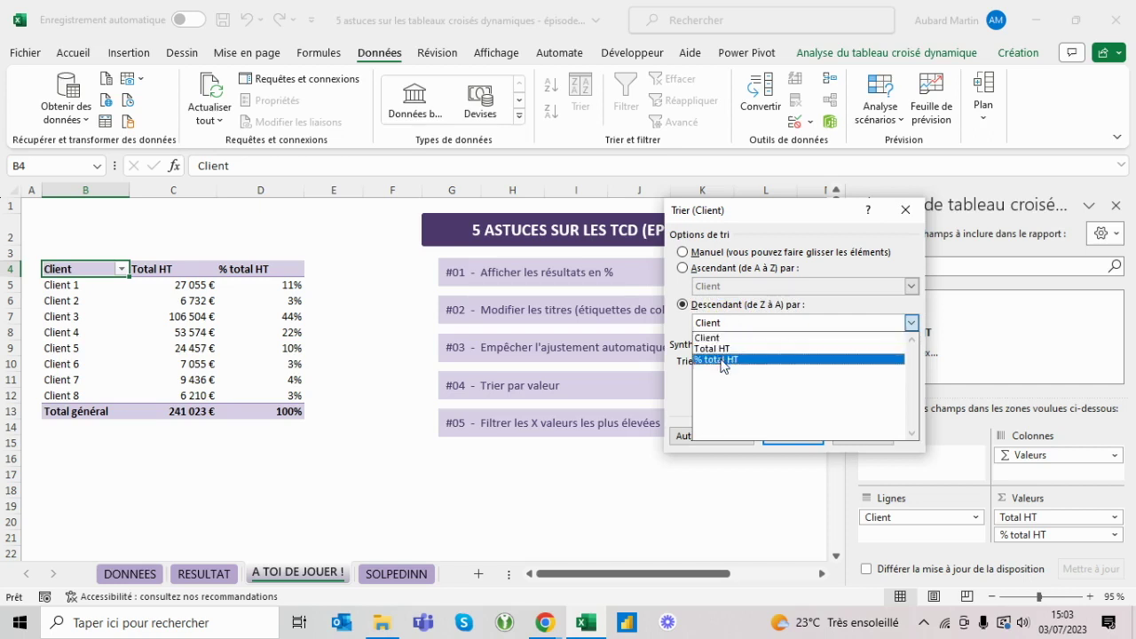
{"action": "left_click", "coordinate": [723, 348]}
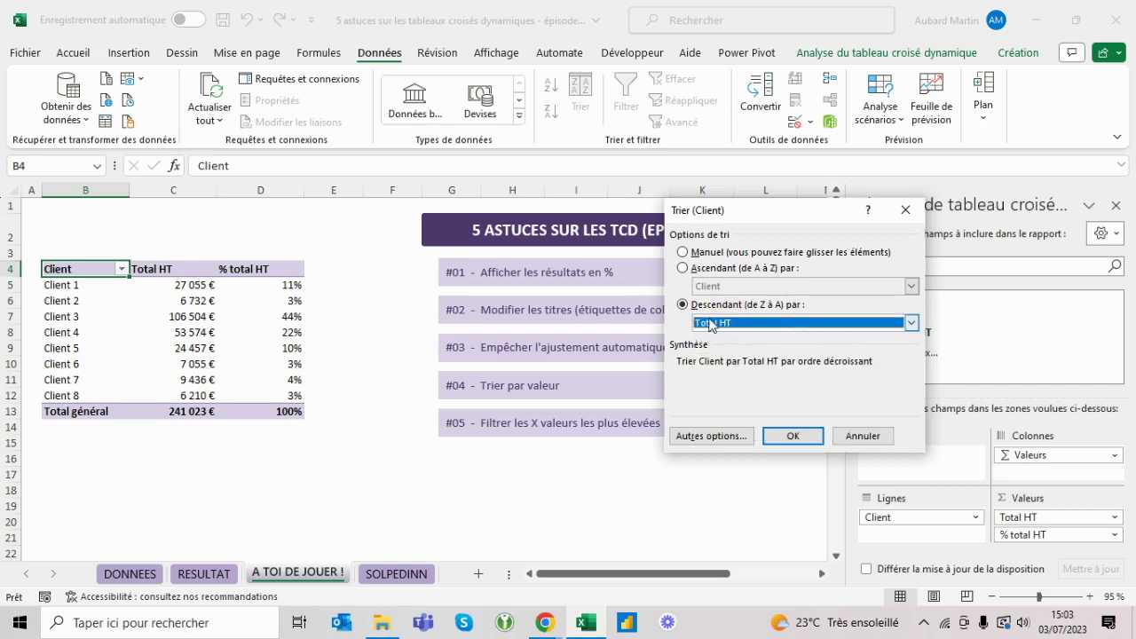
{"action": "left_click", "coordinate": [788, 434]}
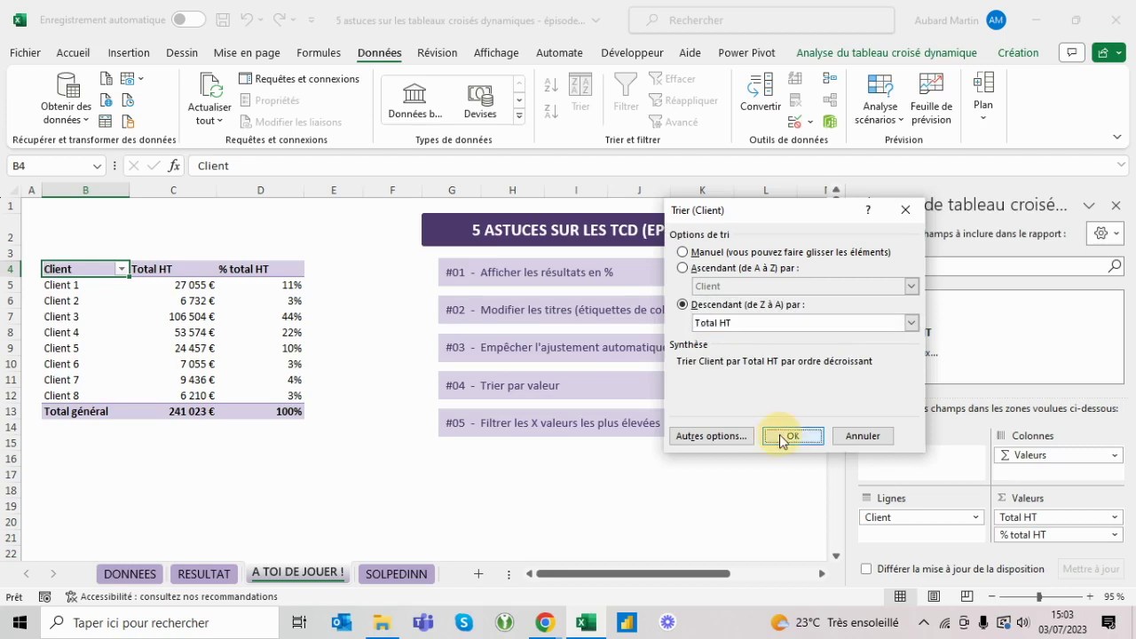
{"action": "left_click", "coordinate": [96, 288]}
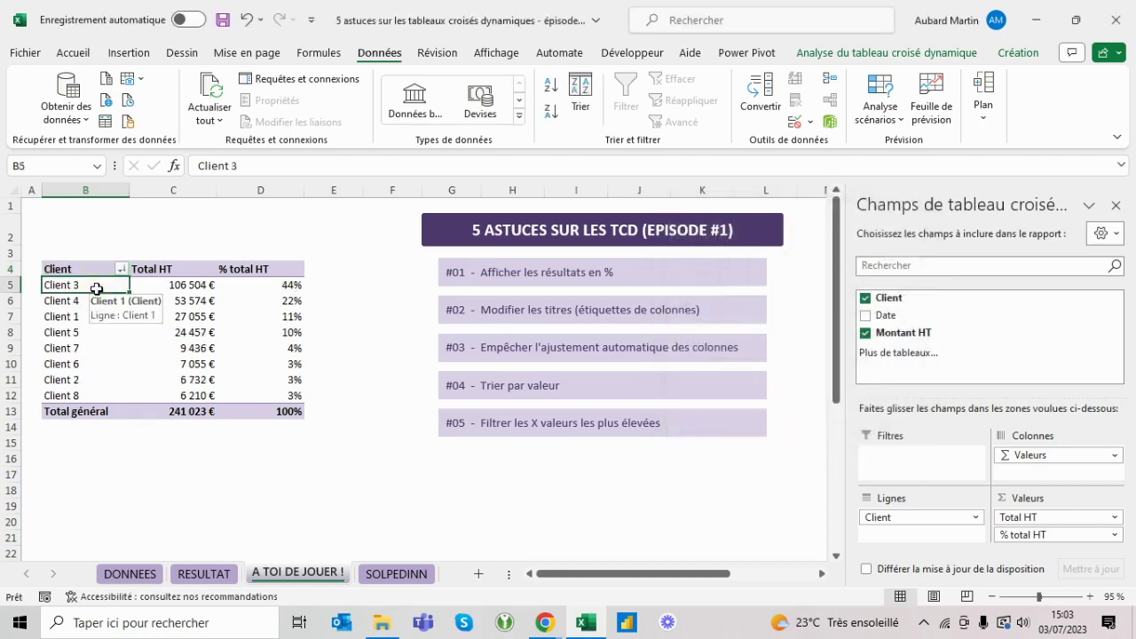
{"action": "left_click", "coordinate": [160, 285]}
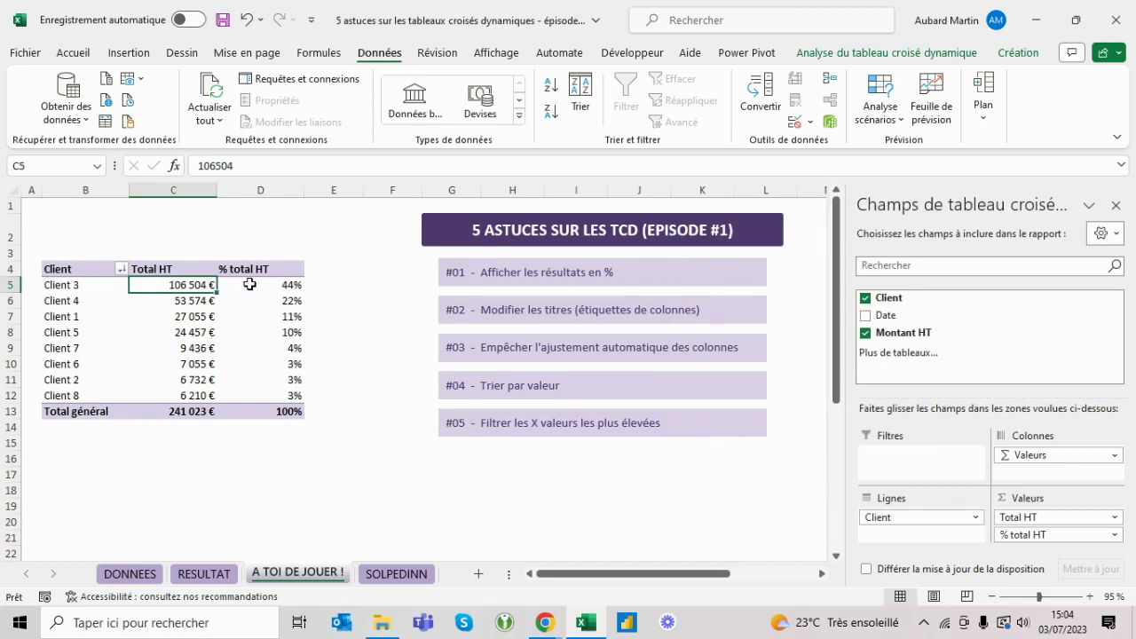
- Change Client 2's 314 € amount in DONNEES cell D7 to 15314, then return to the pivot
{"action": "mouse_move", "coordinate": [250, 284]}
{"action": "left_click", "coordinate": [131, 575]}
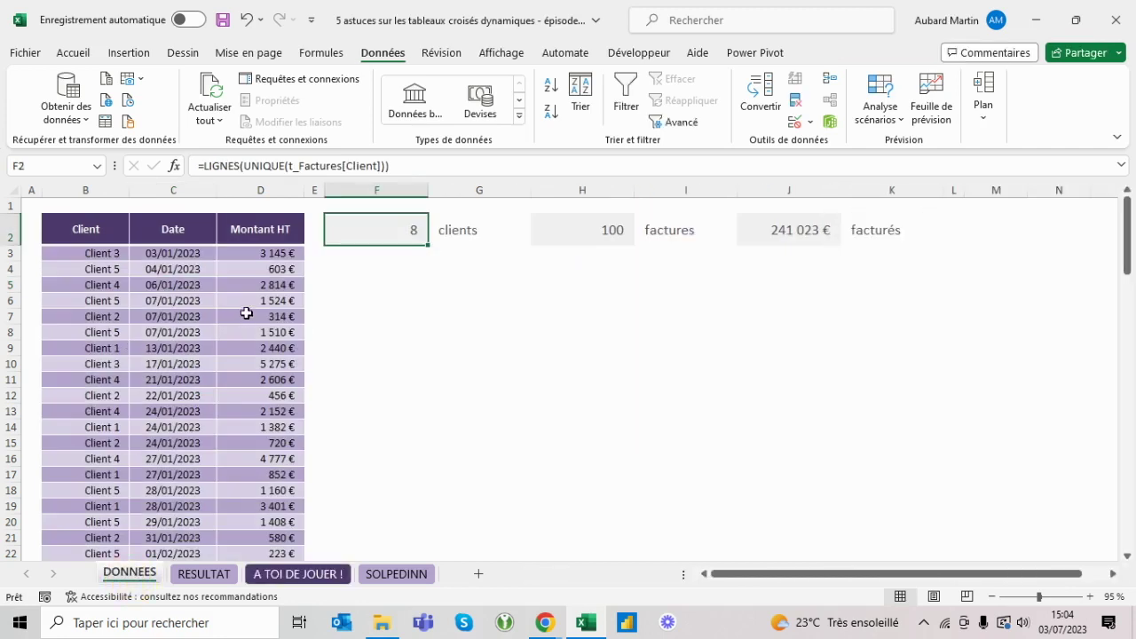
{"action": "left_click", "coordinate": [246, 316]}
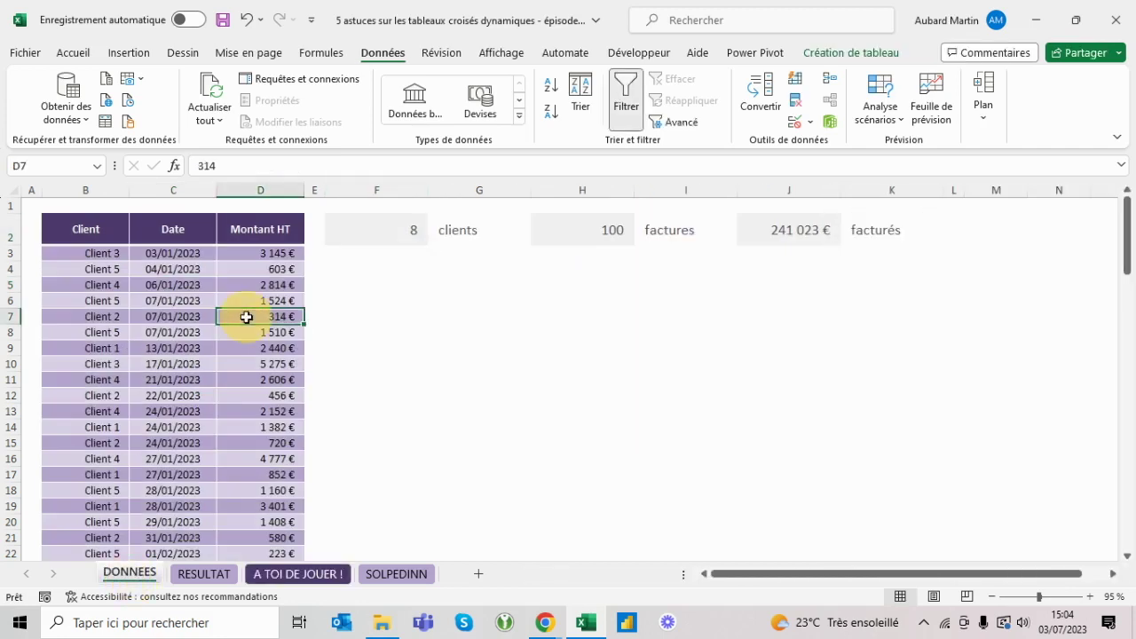
{"action": "left_click", "coordinate": [200, 166]}
{"action": "type", "text": "15"}
{"action": "left_click", "coordinate": [298, 574]}
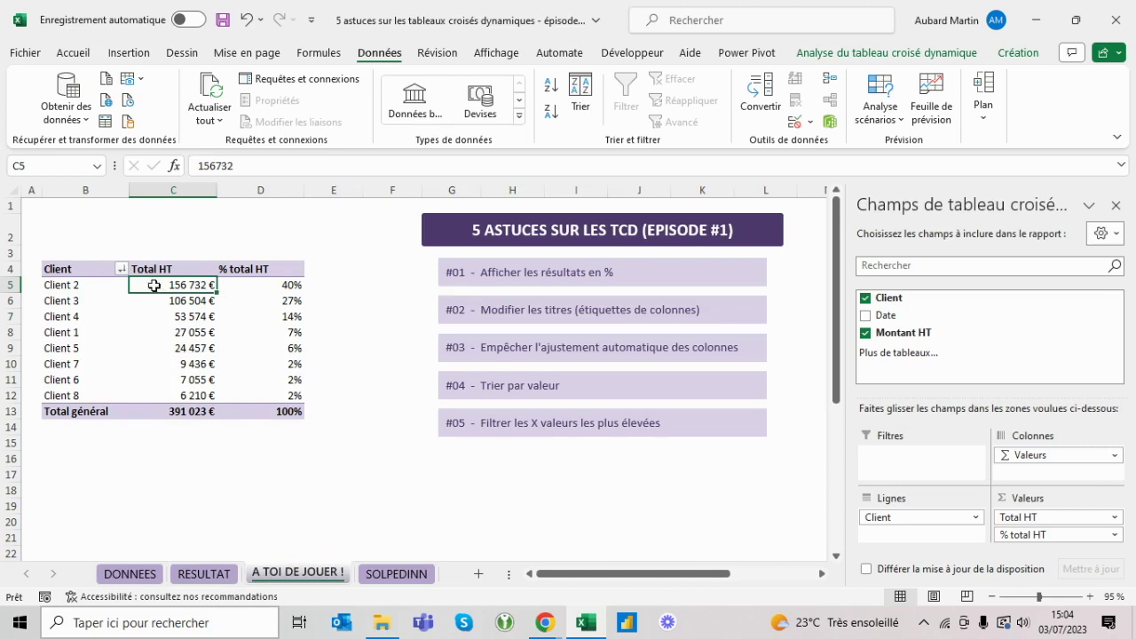
{"action": "mouse_move", "coordinate": [150, 287]}
{"action": "mouse_move", "coordinate": [121, 271]}
- Apply a Top 10 value filter keeping the top 3 clients by Total HT
{"action": "left_click", "coordinate": [120, 269]}
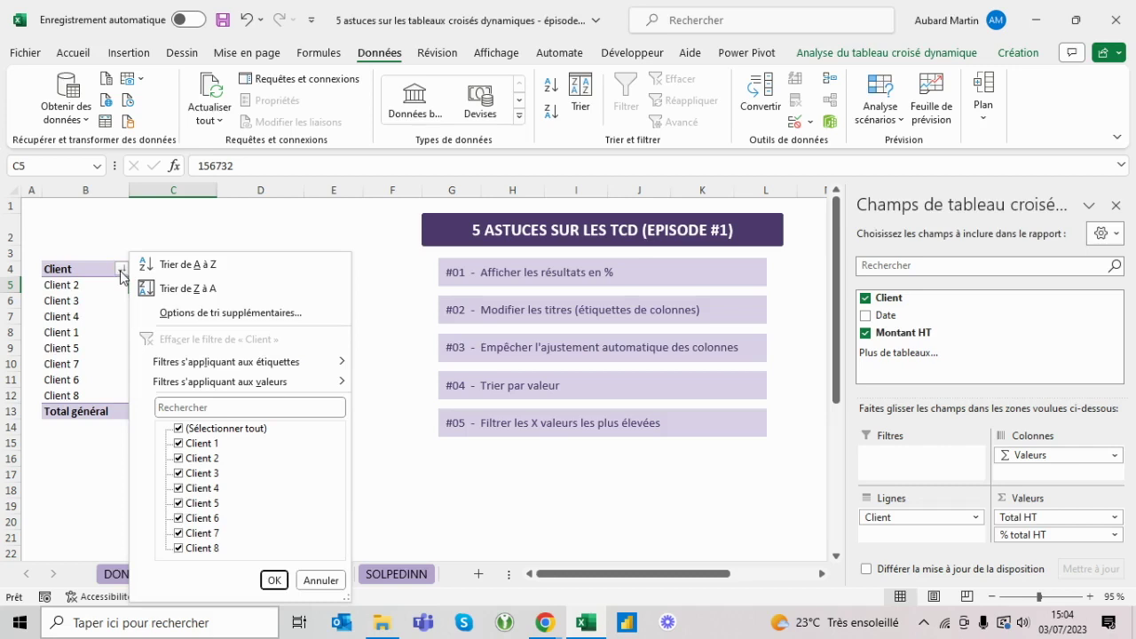
{"action": "mouse_move", "coordinate": [213, 388]}
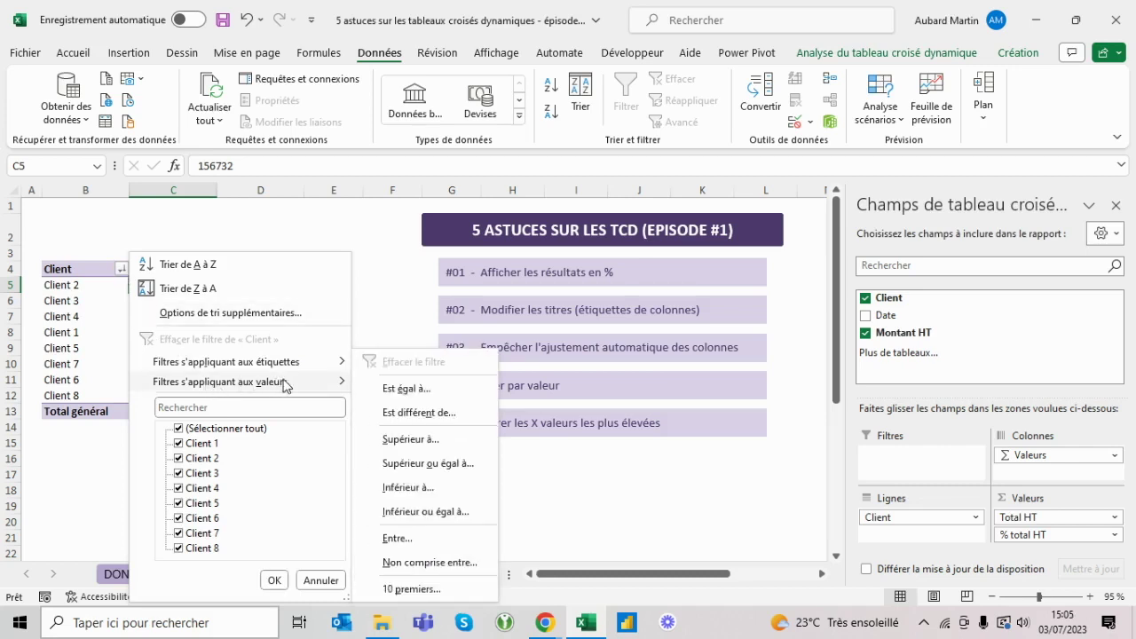
{"action": "left_click", "coordinate": [411, 589]}
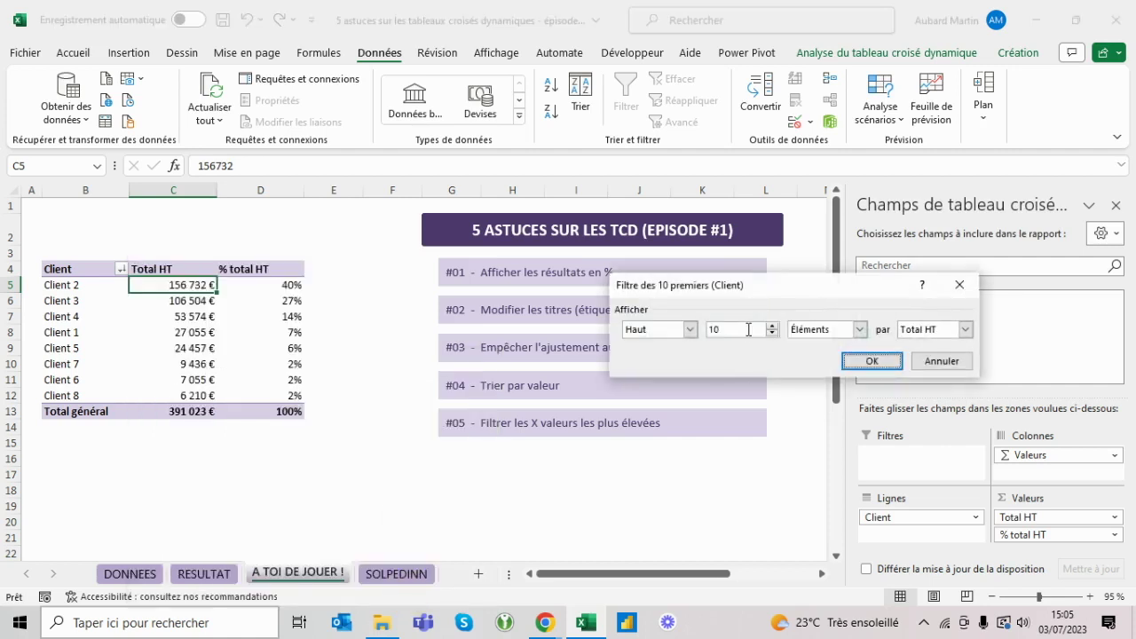
{"action": "type", "text": "3"}
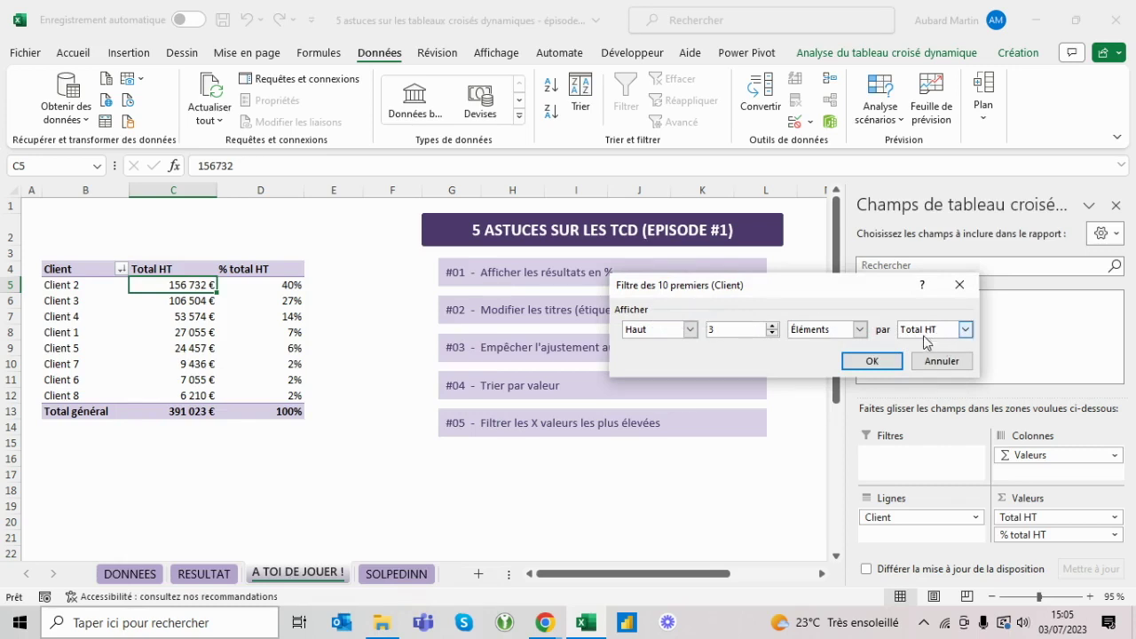
{"action": "left_click", "coordinate": [690, 330]}
{"action": "left_click", "coordinate": [691, 331]}
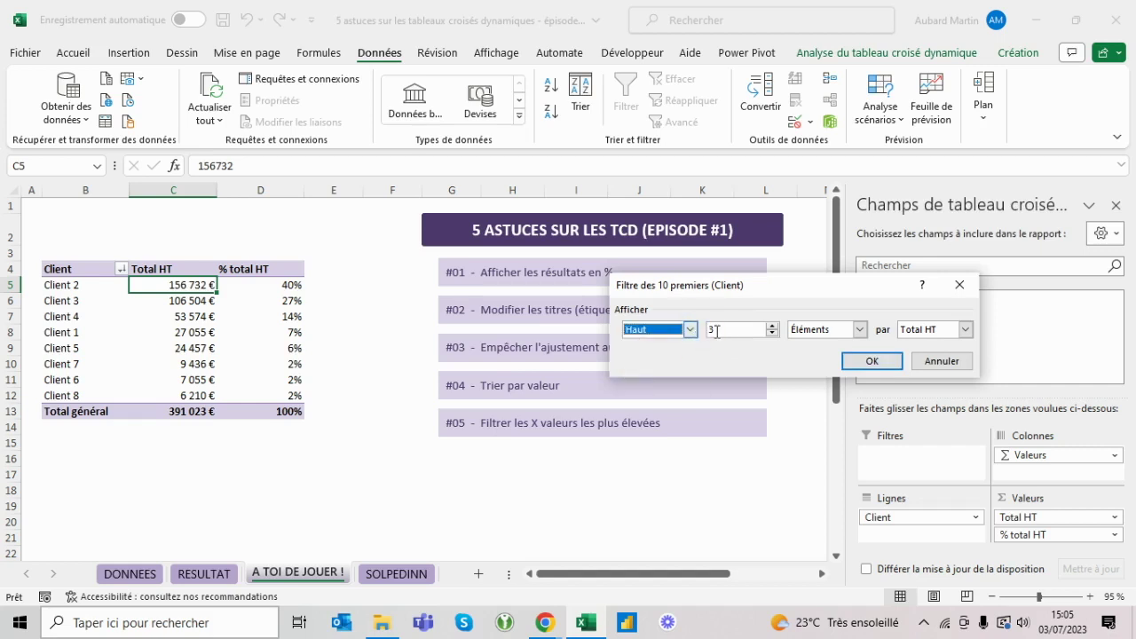
{"action": "left_click", "coordinate": [852, 364]}
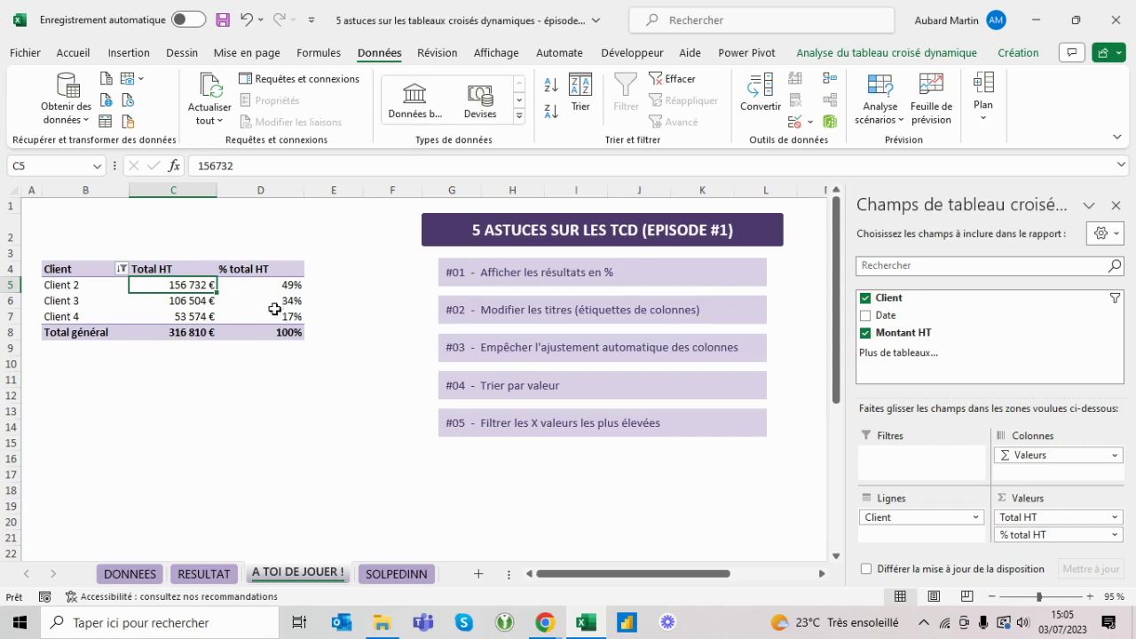
{"action": "mouse_move", "coordinate": [267, 324]}
{"action": "left_click", "coordinate": [289, 300]}
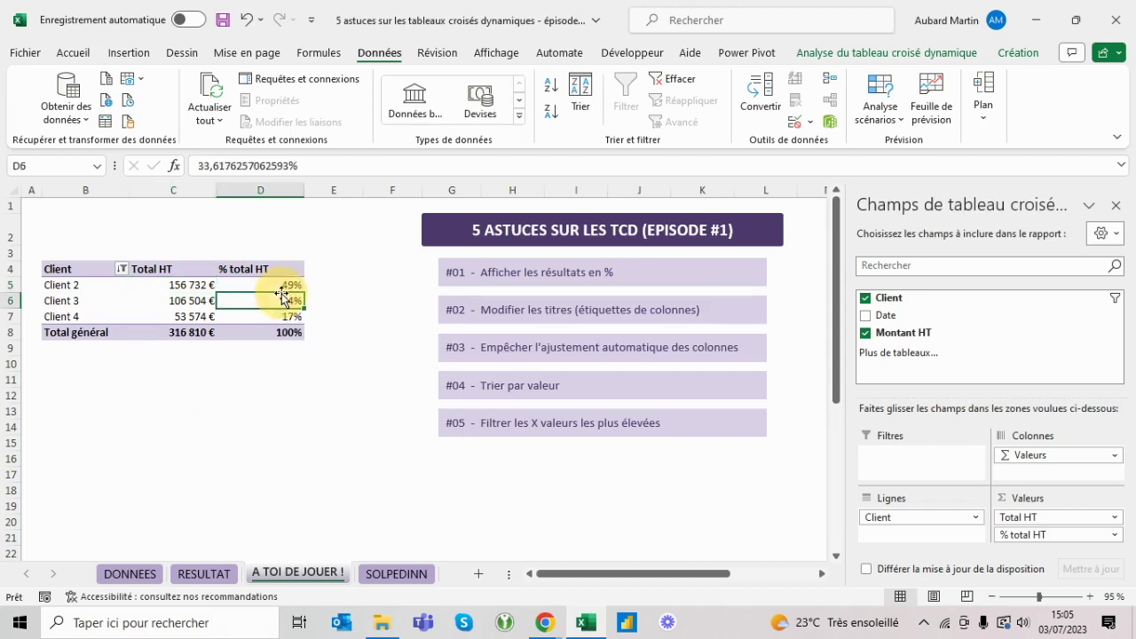
{"action": "left_click", "coordinate": [286, 287]}
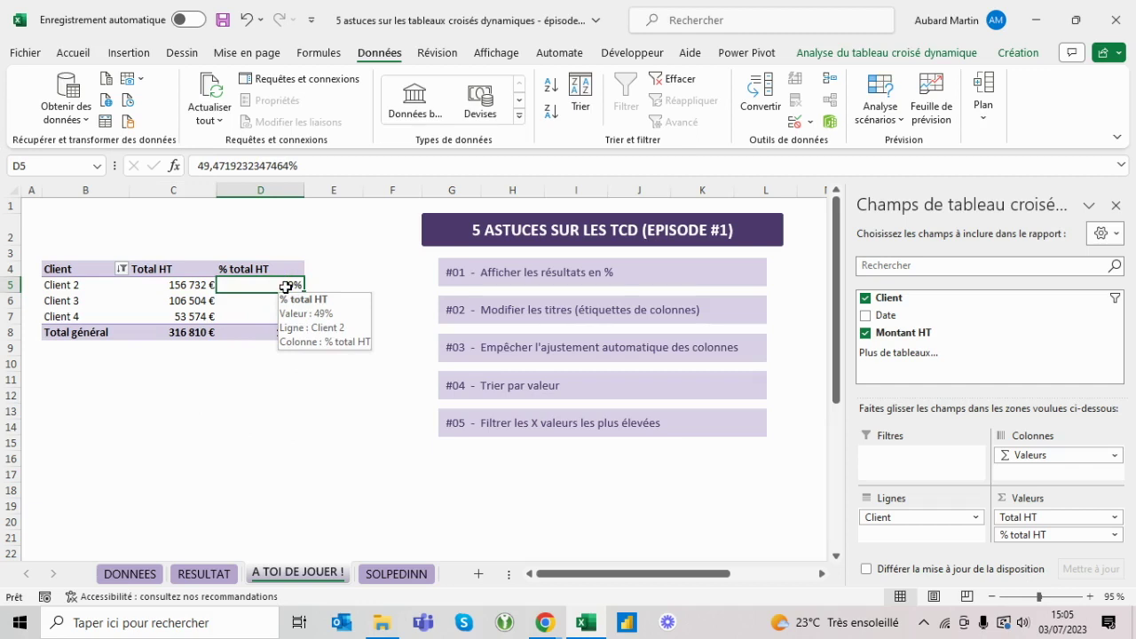